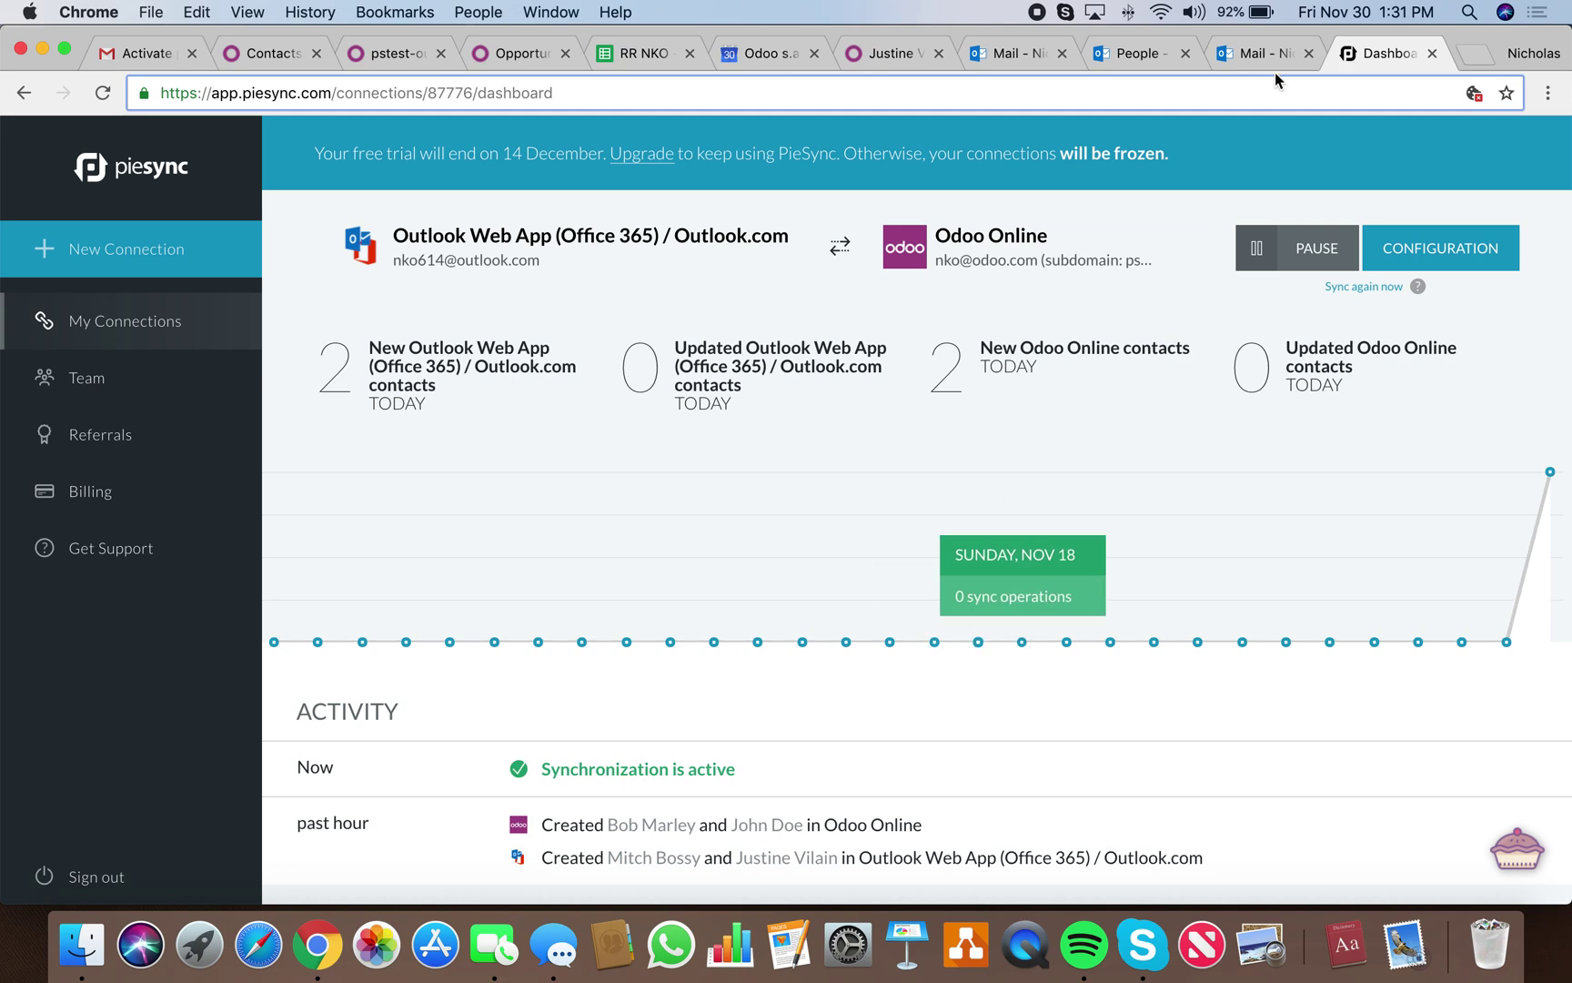
# Dismiss Odoo's session-expired notice, log back in and open the Contacts app.
pyautogui.click(263, 53)
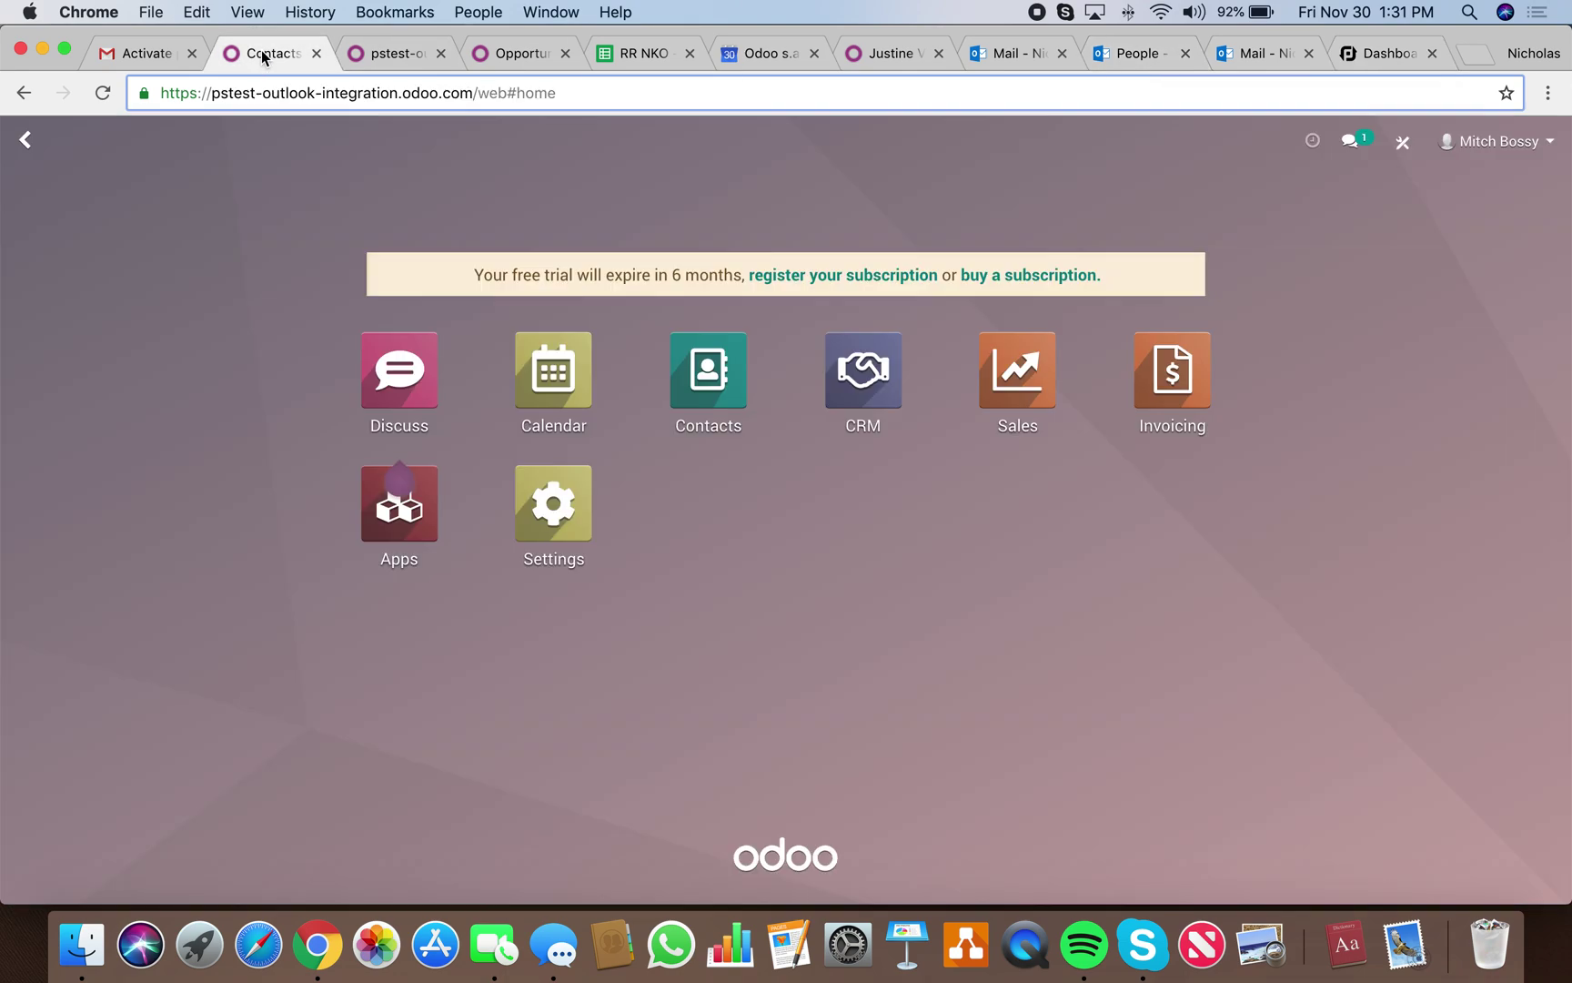
pyautogui.click(710, 365)
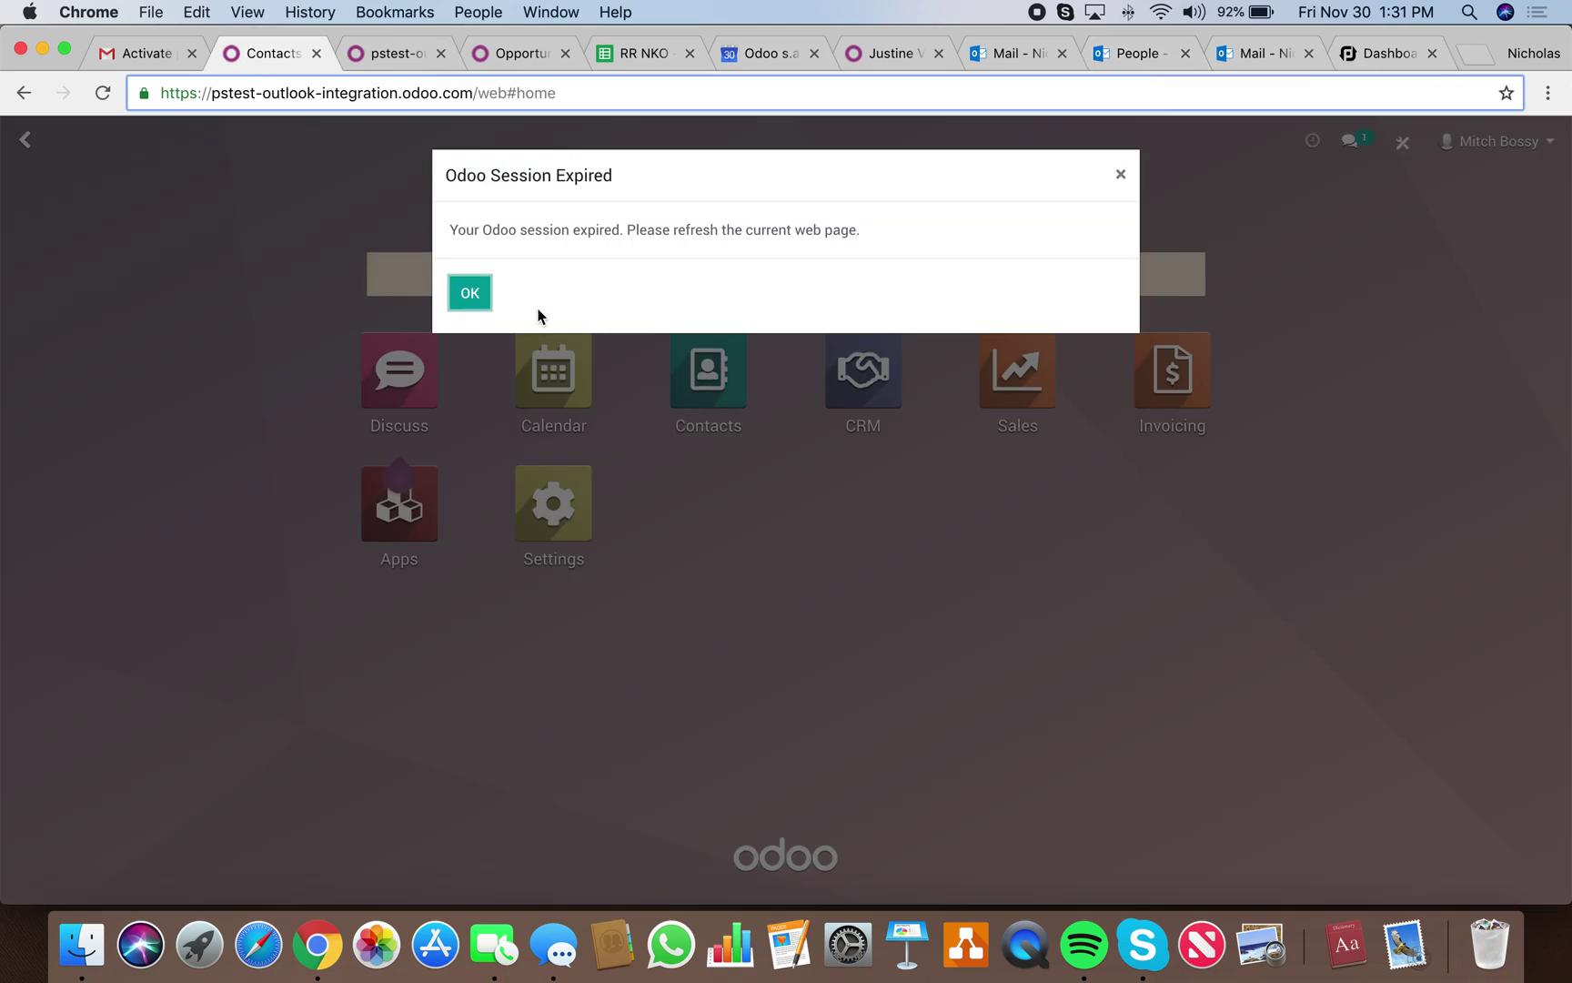
pyautogui.click(475, 297)
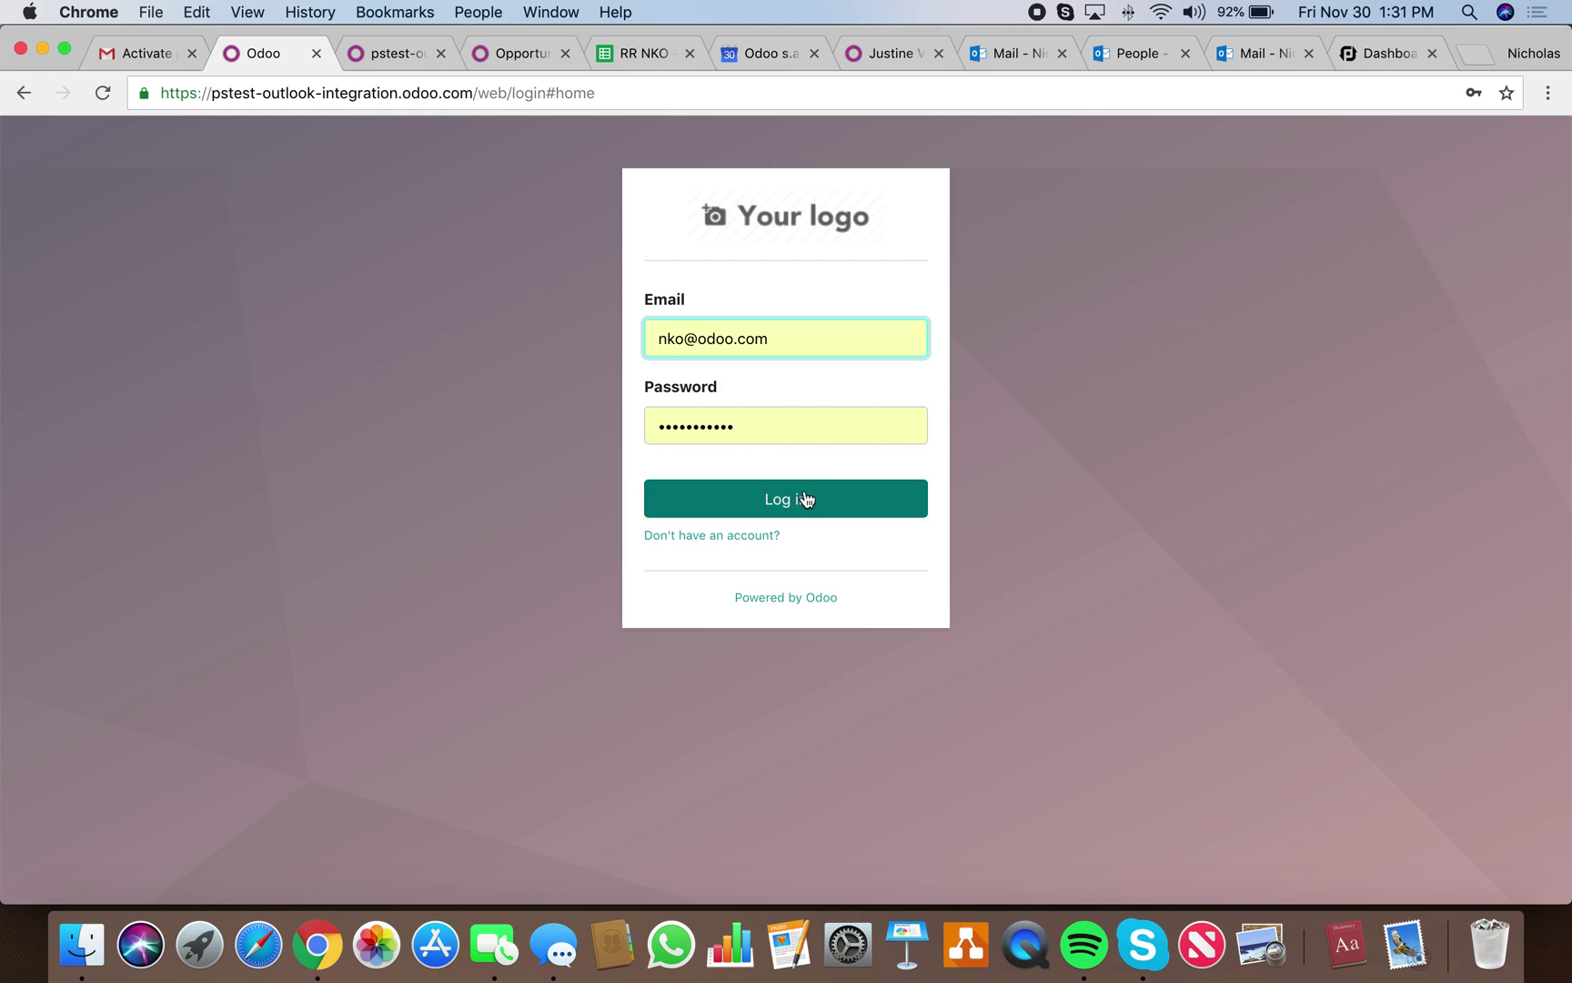
pyautogui.click(810, 503)
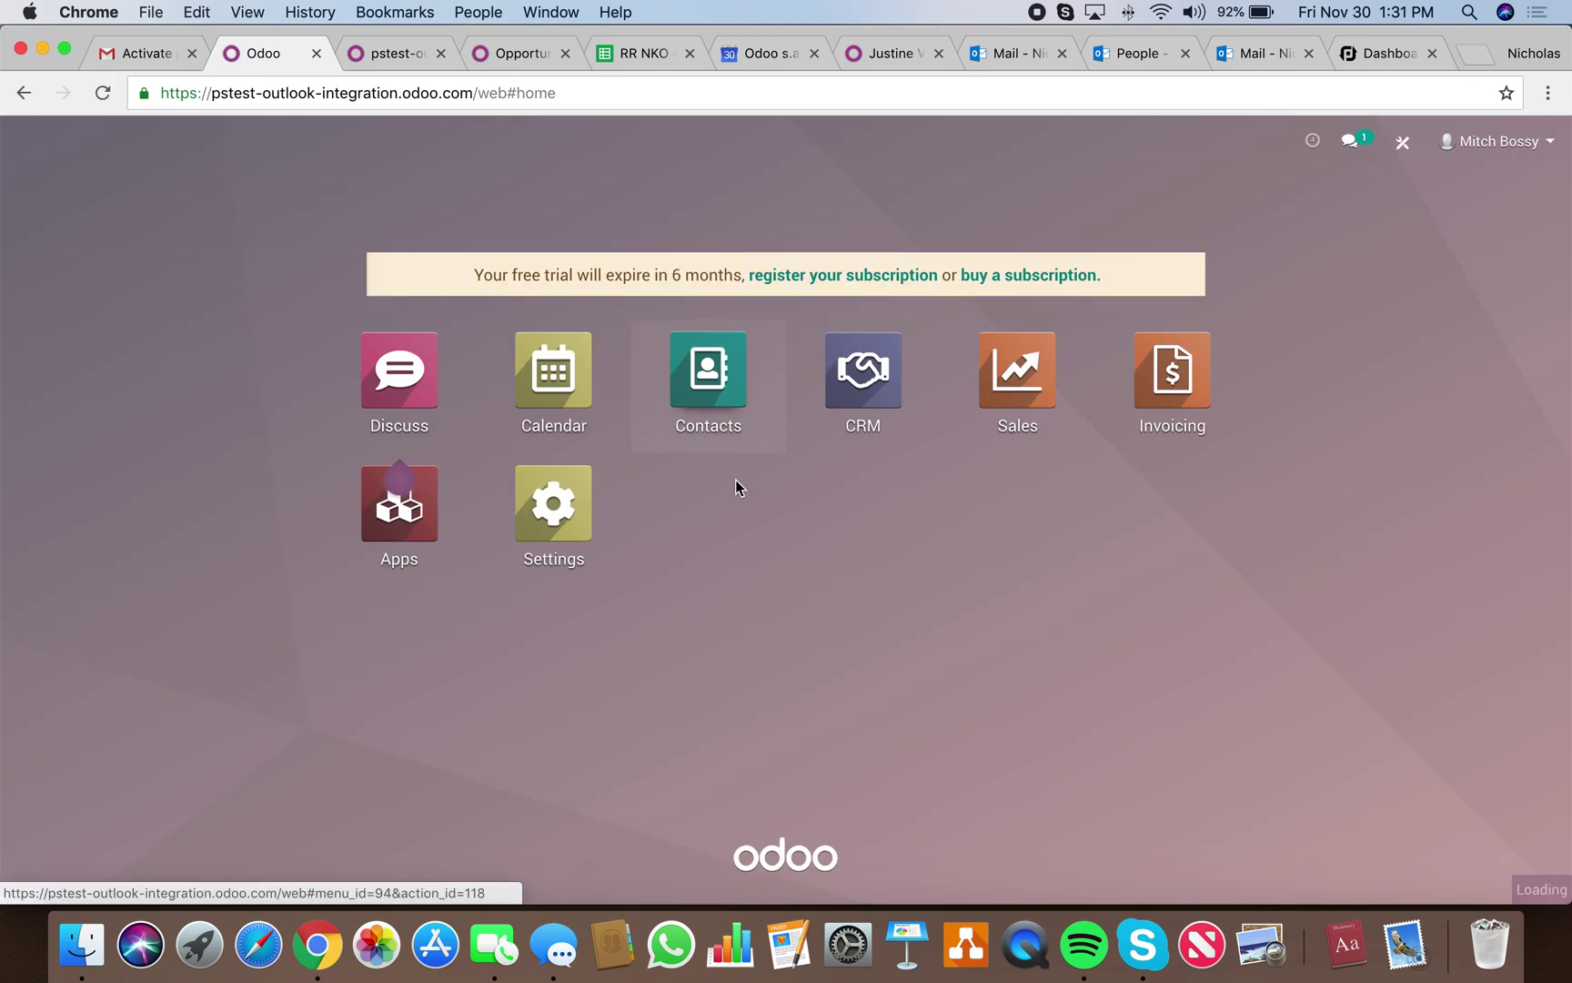
pyautogui.click(737, 441)
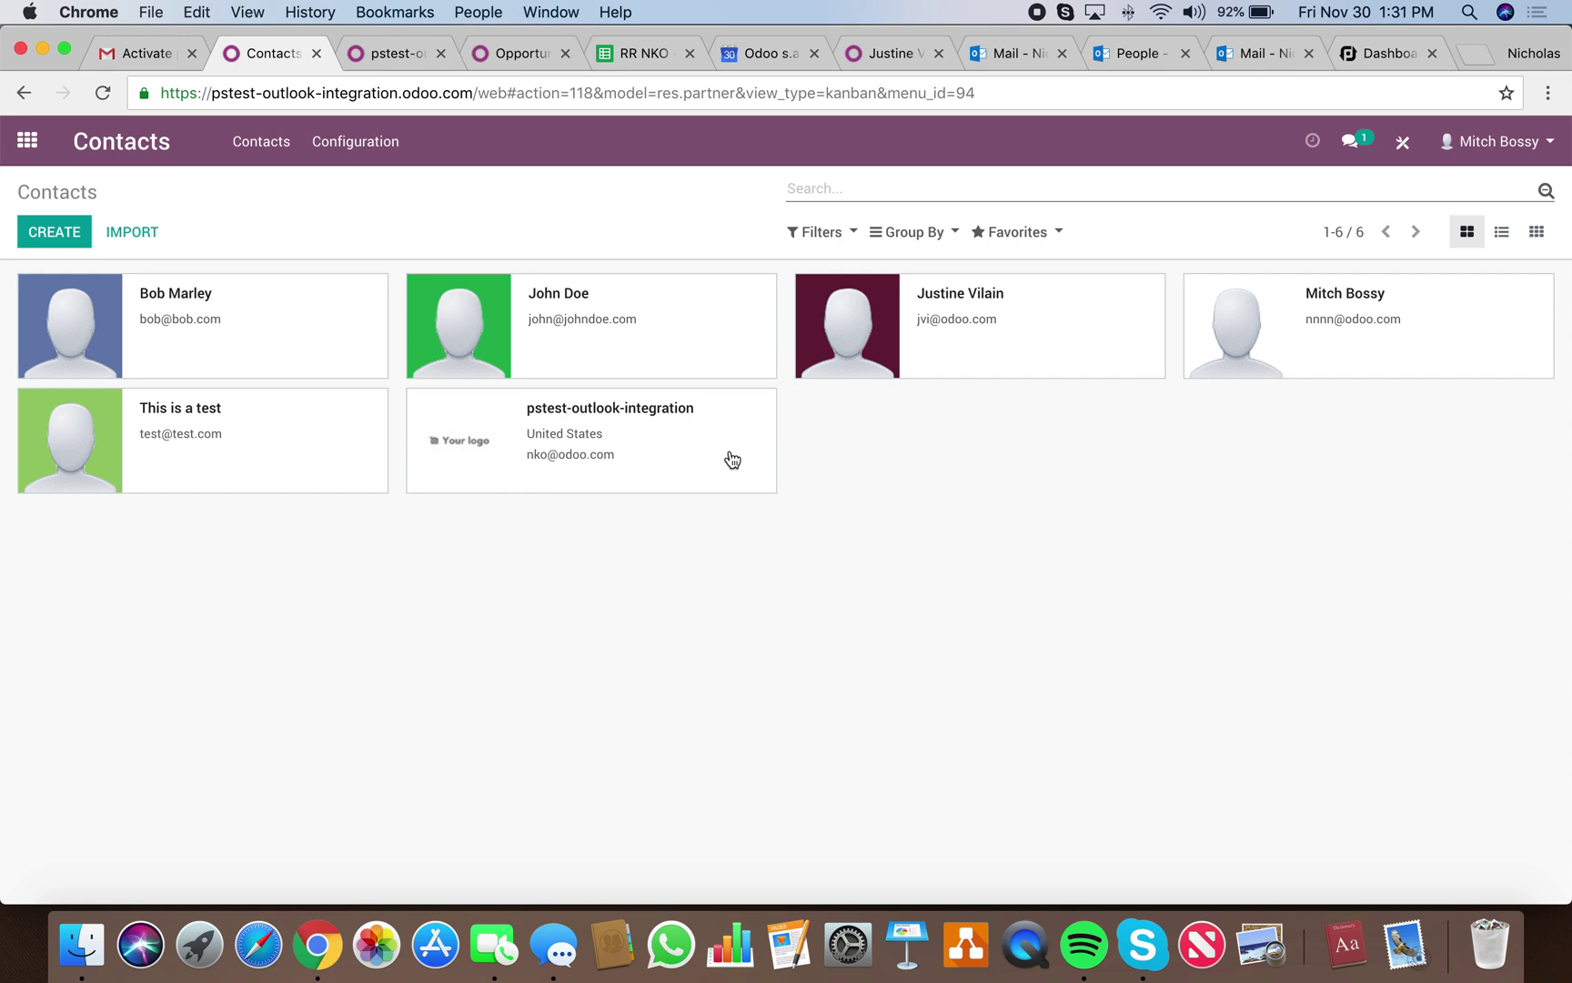
# Search Odoo contacts for the new contact's first name, finding none, then clear the search.
pyautogui.write('jill')
pyautogui.press('Return')
pyautogui.press('BackSpace')
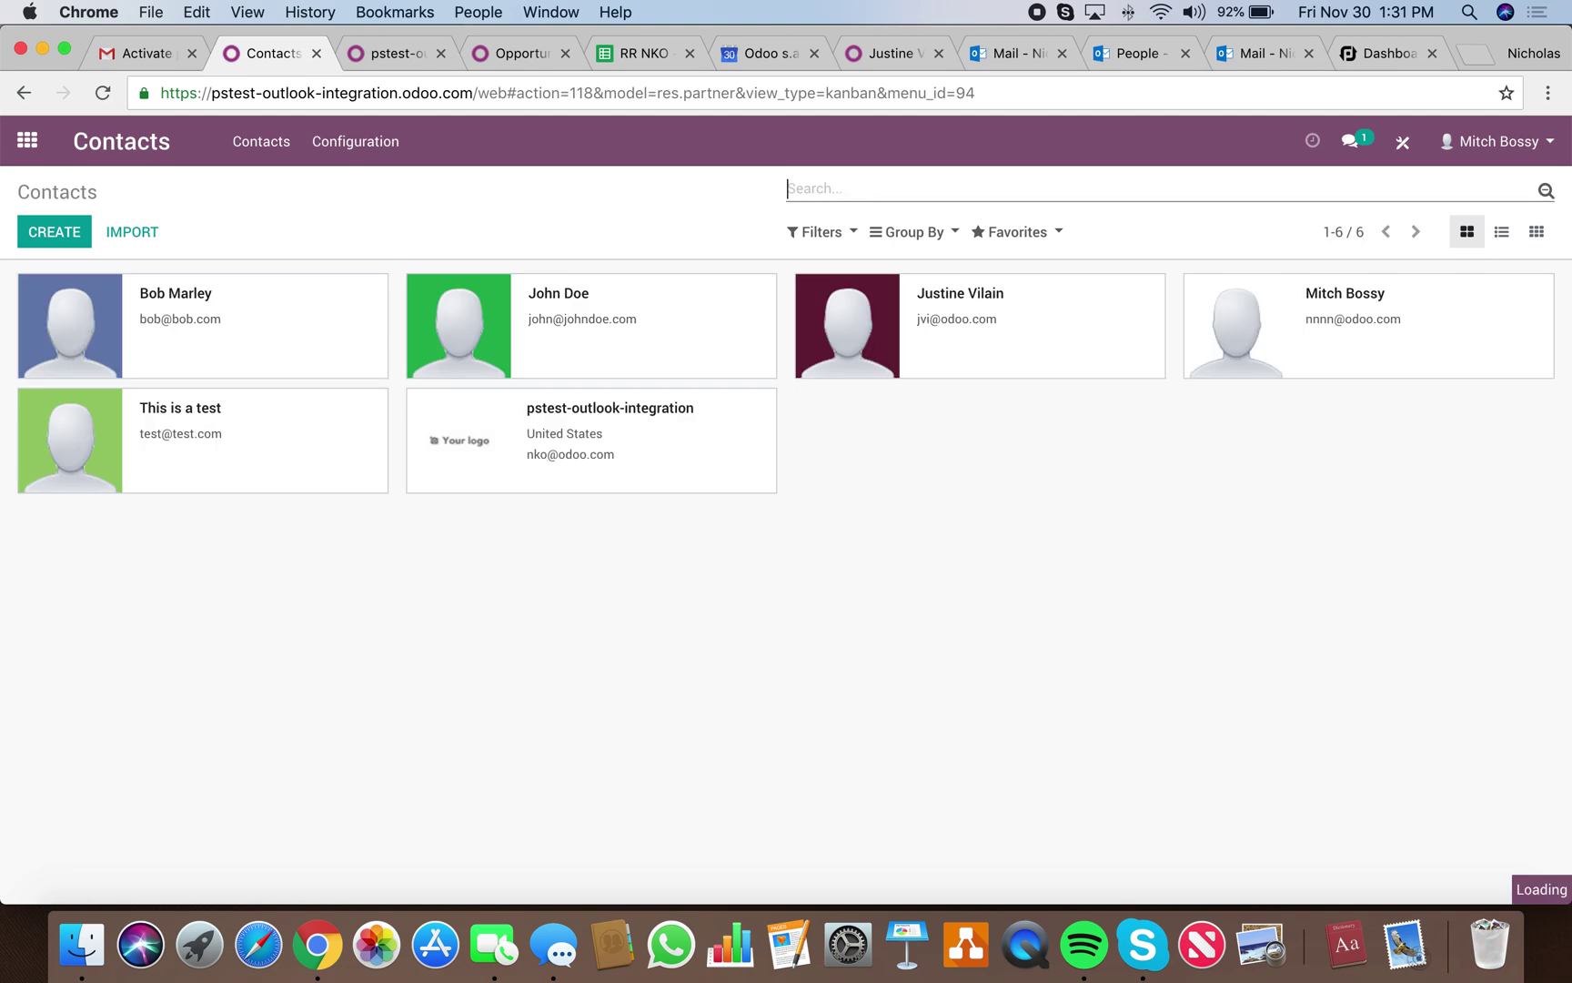
pyautogui.click(1137, 54)
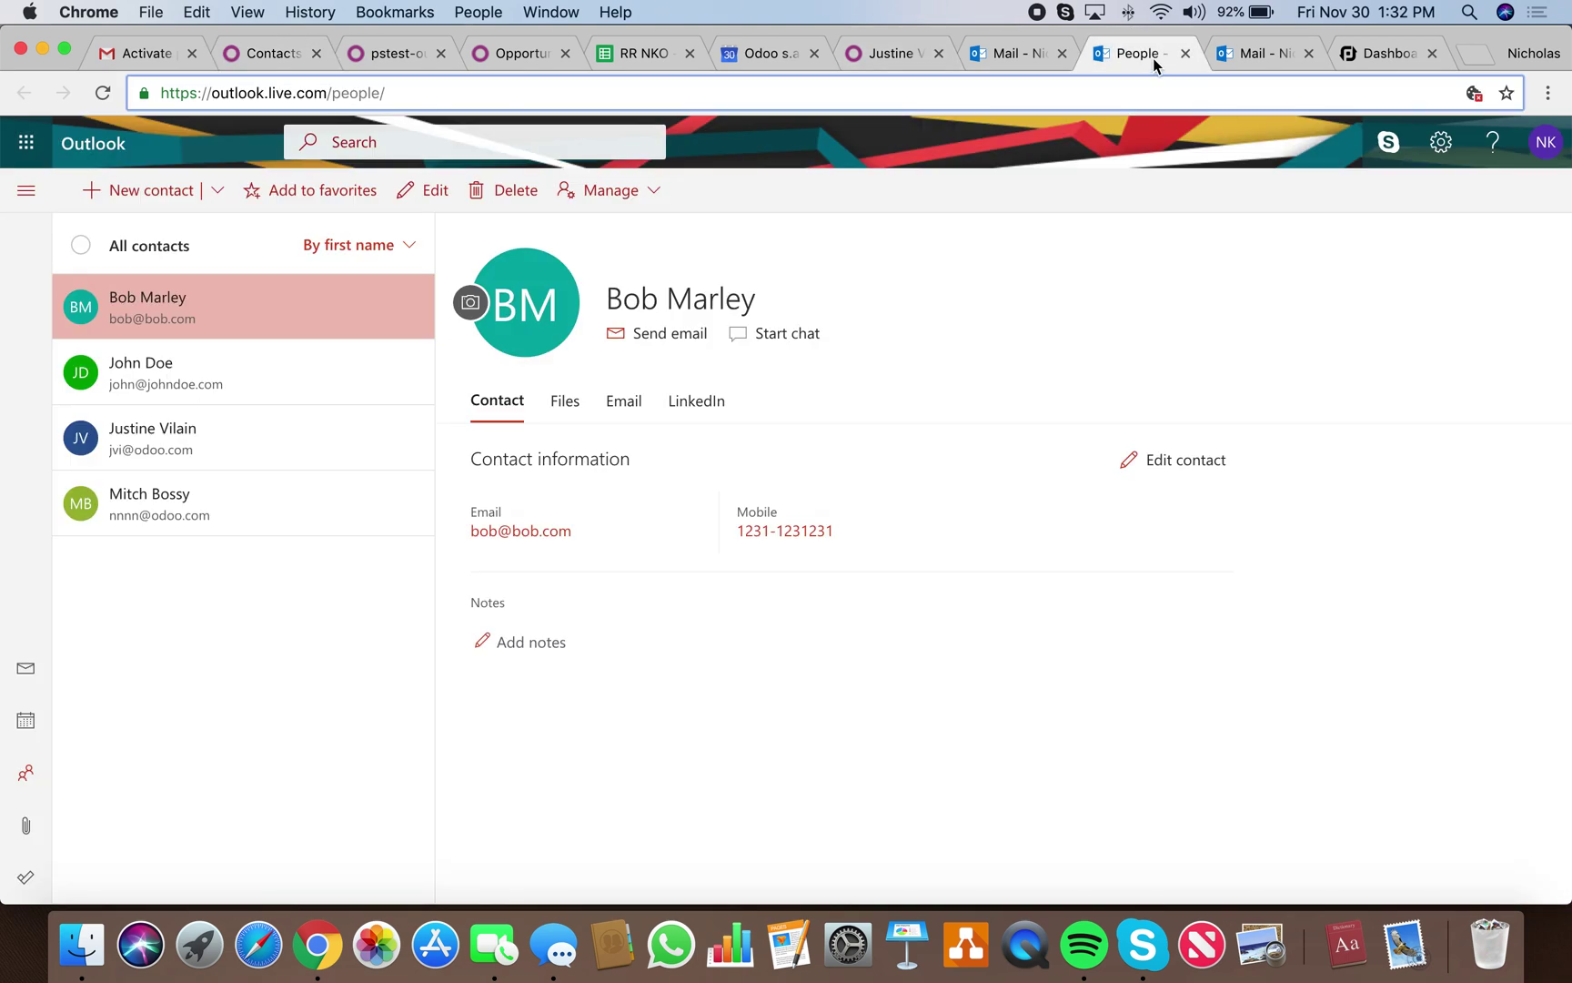
# Start a new Outlook contact with the person's first name, last name, e-mail address and mobile number.
pyautogui.click(124, 188)
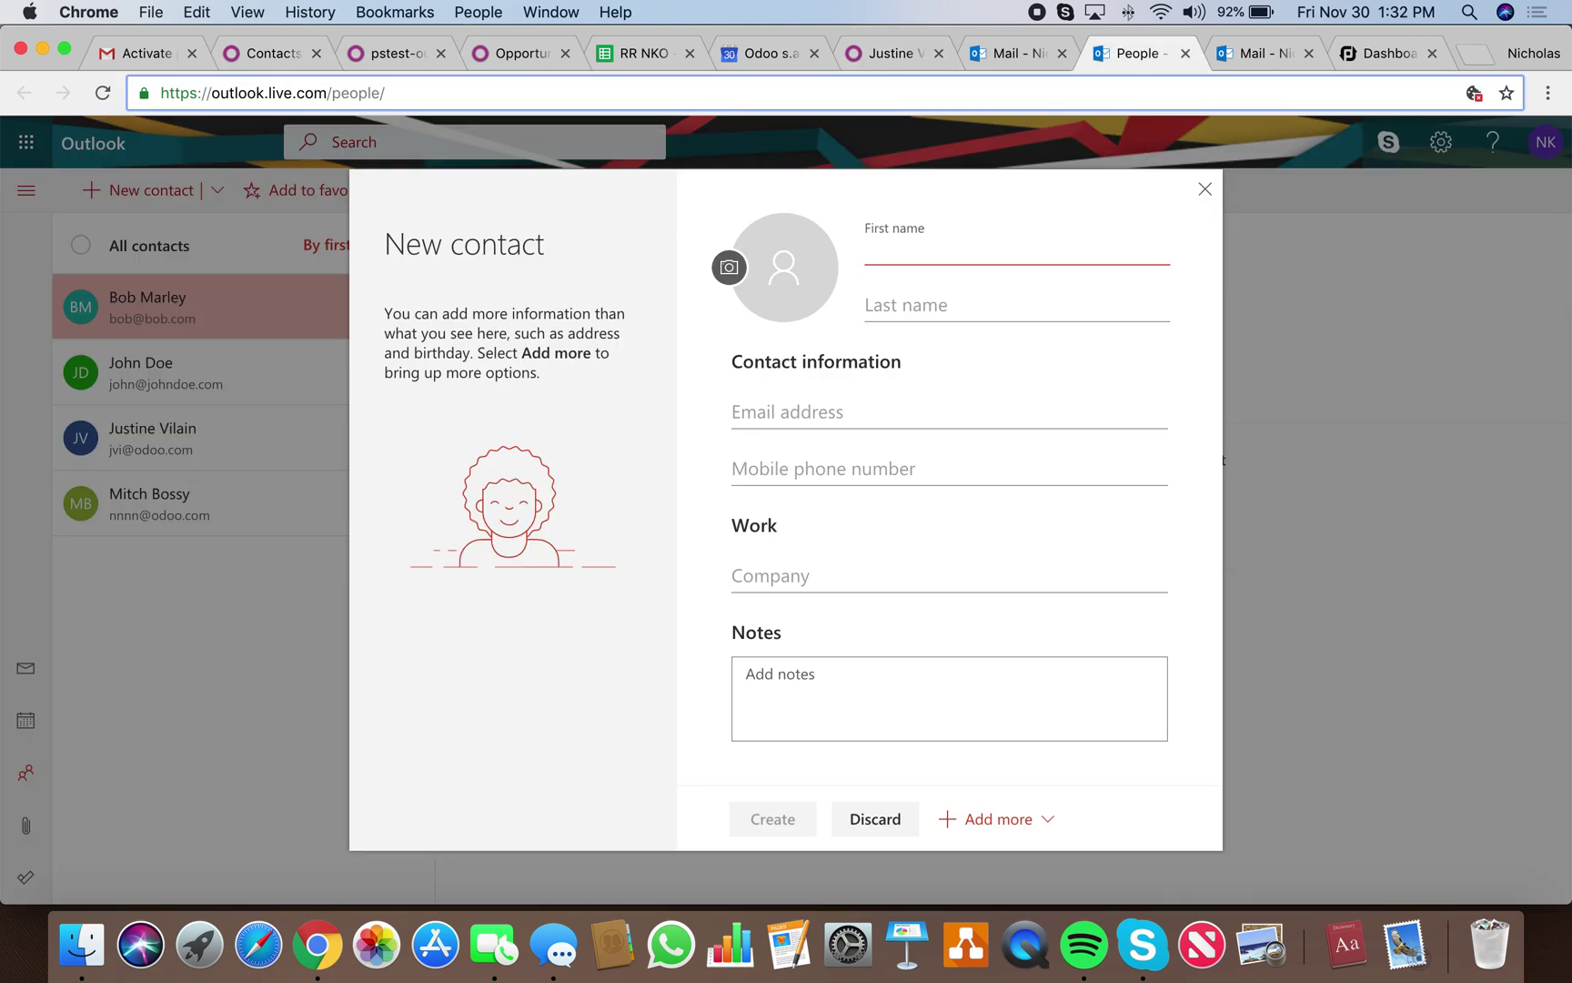
pyautogui.press('Tab')
pyautogui.press('Tab')
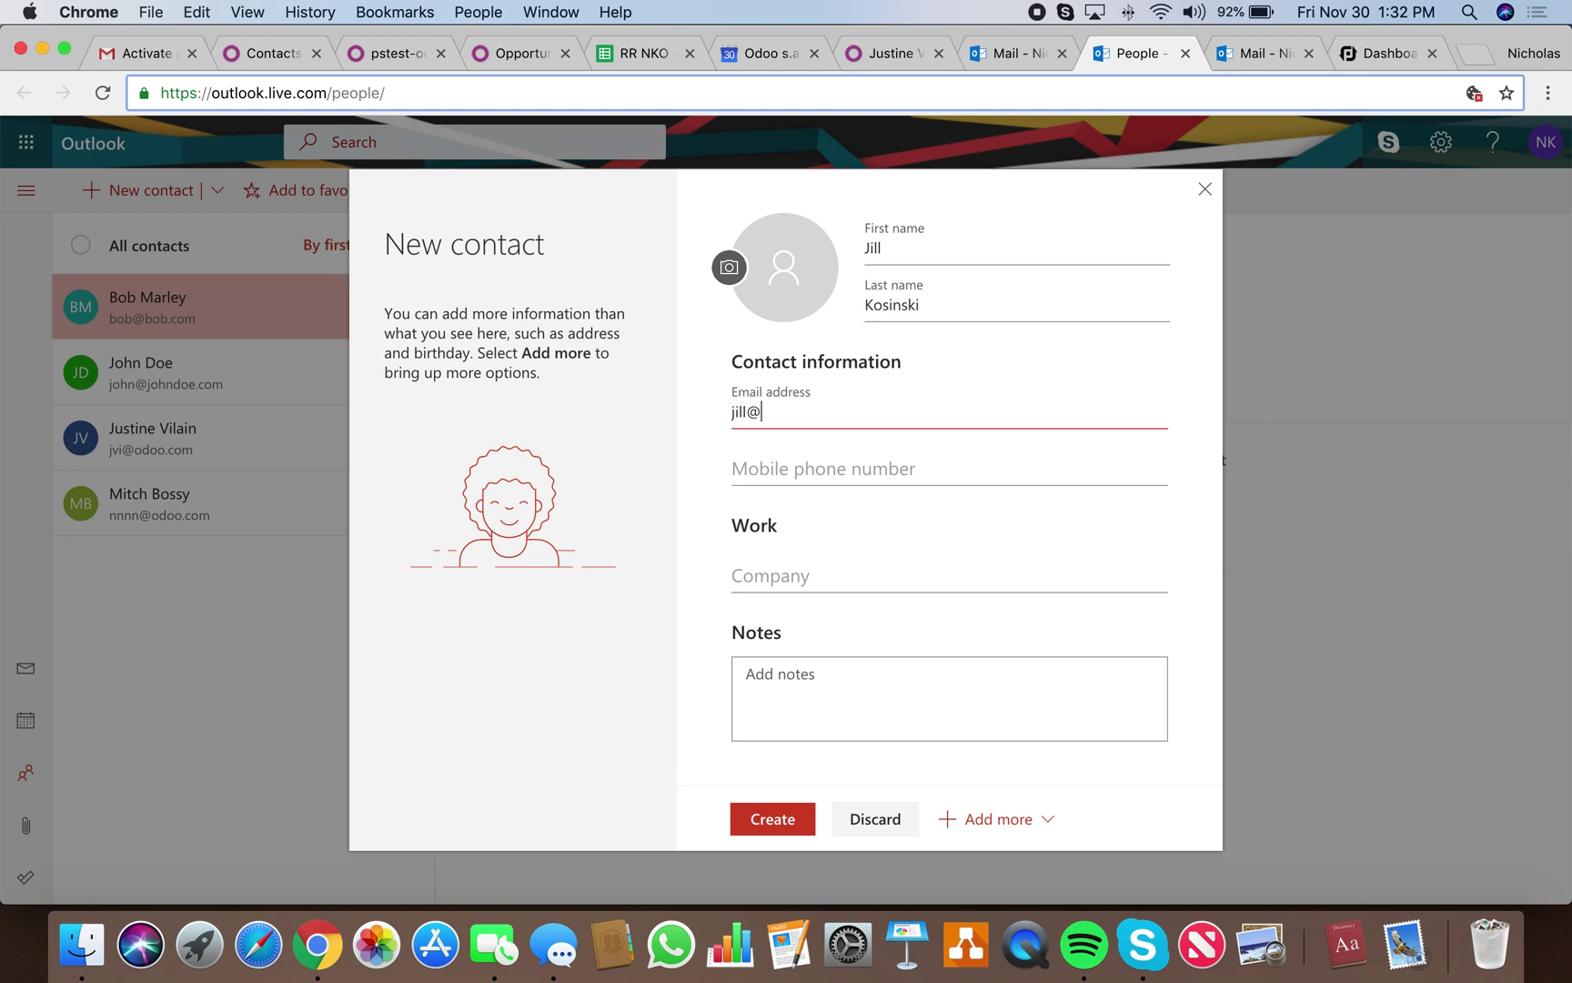
pyautogui.press('Tab')
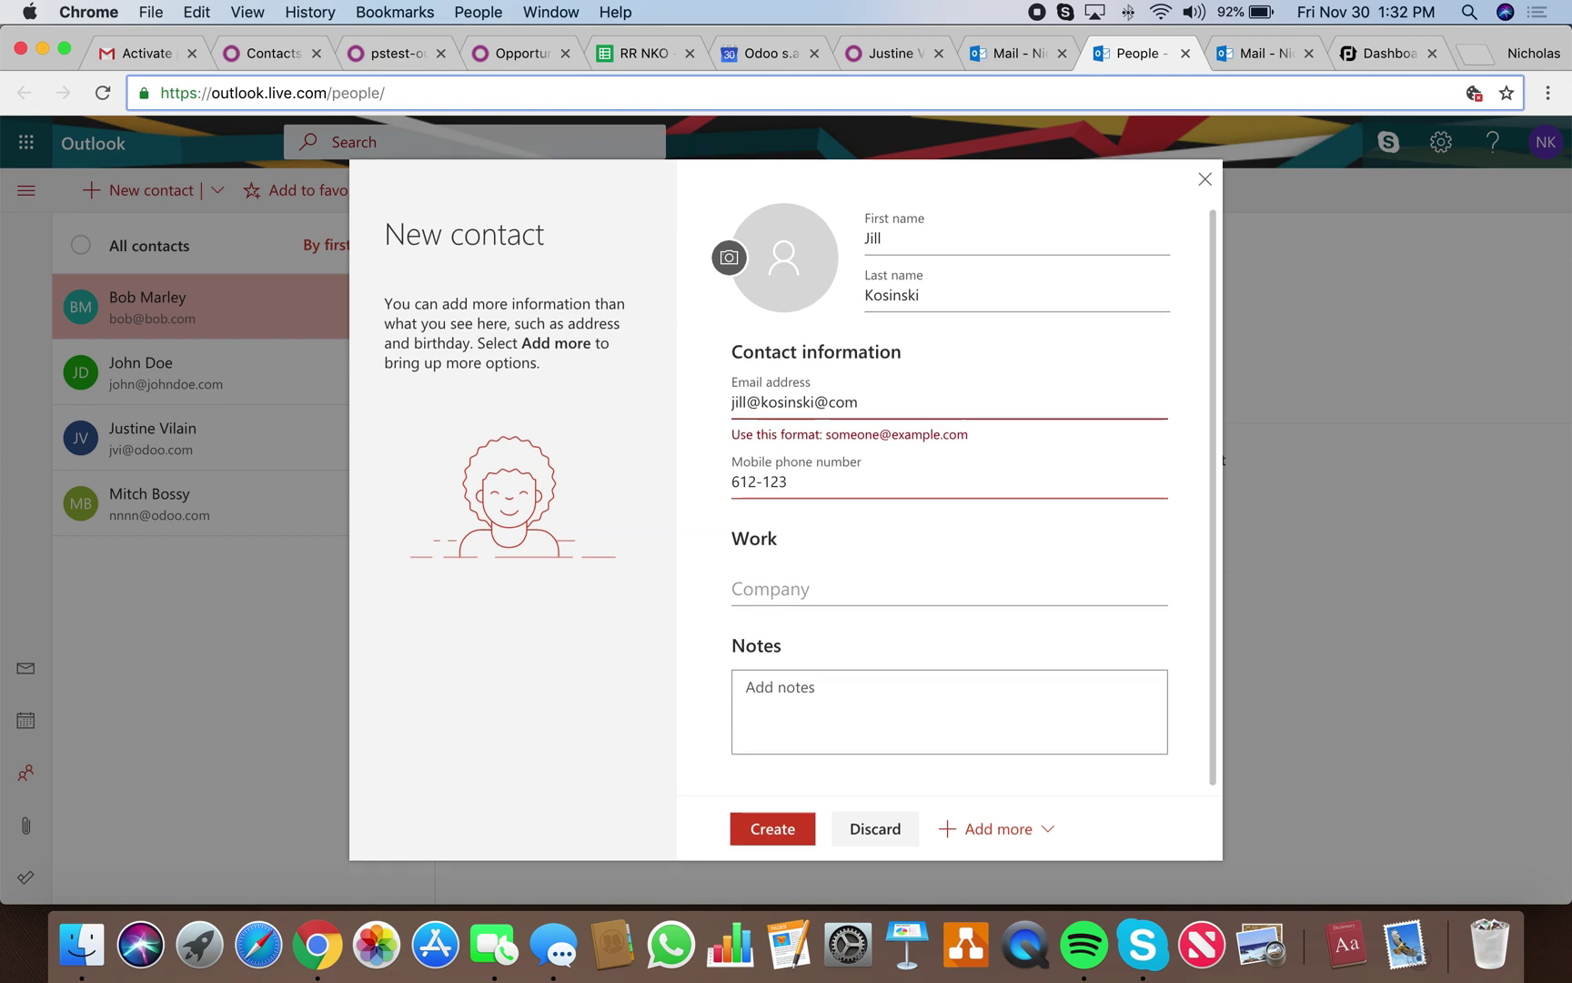
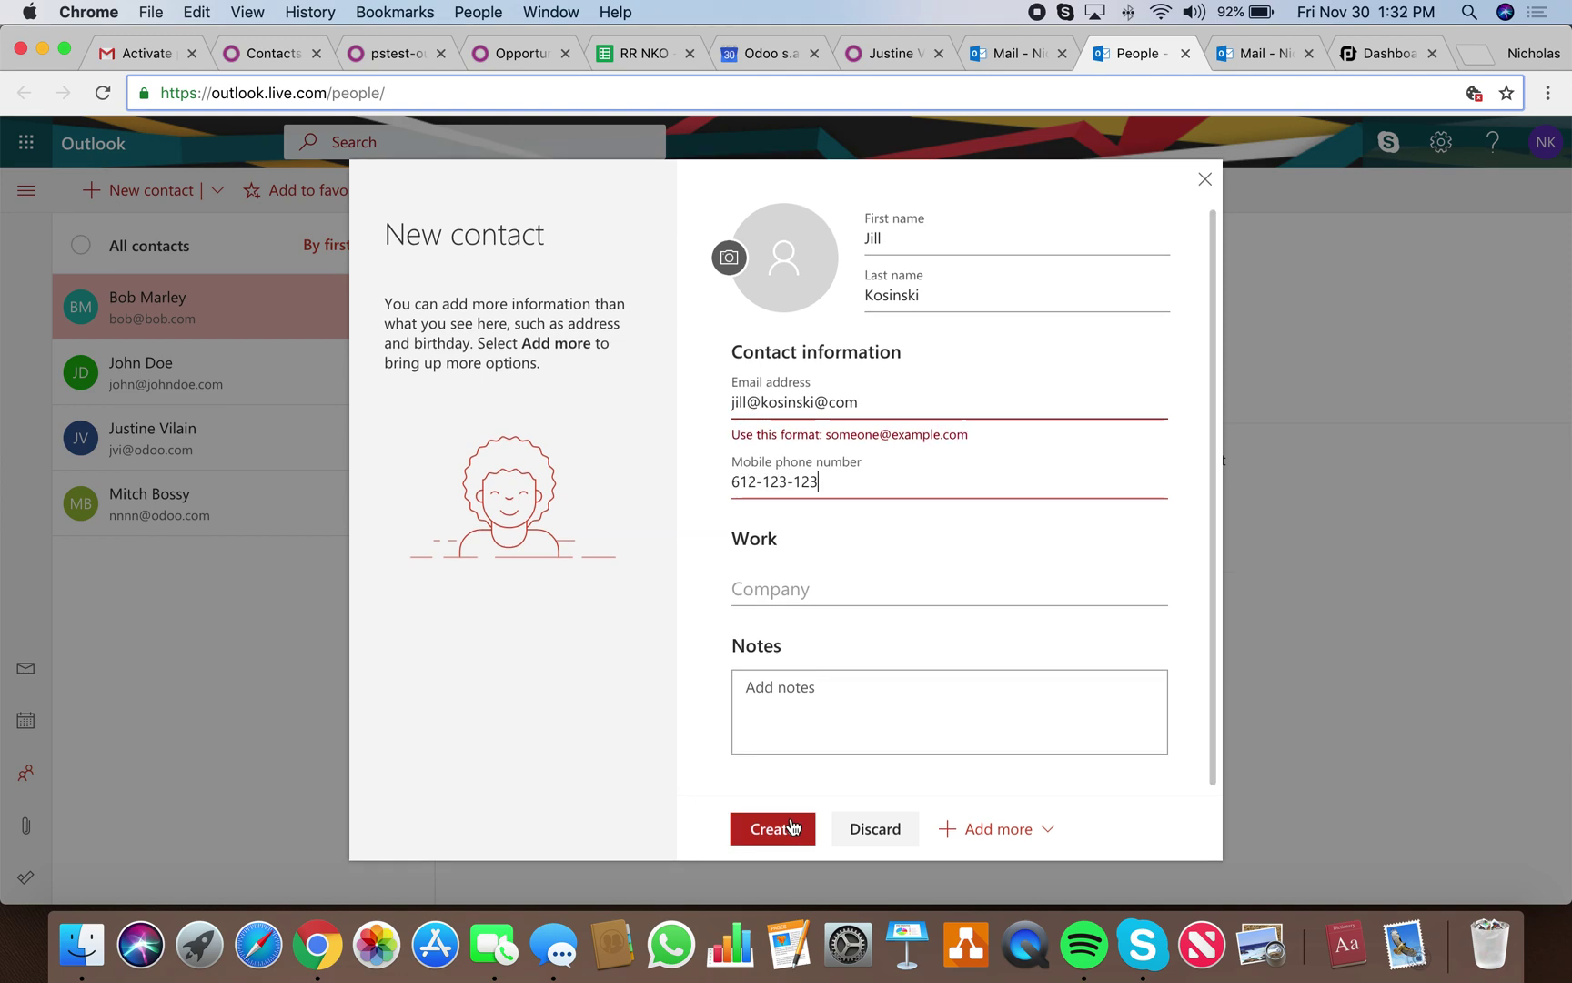
# Correct the malformed e-mail to a gmail.com address and create the contact.
pyautogui.click(789, 827)
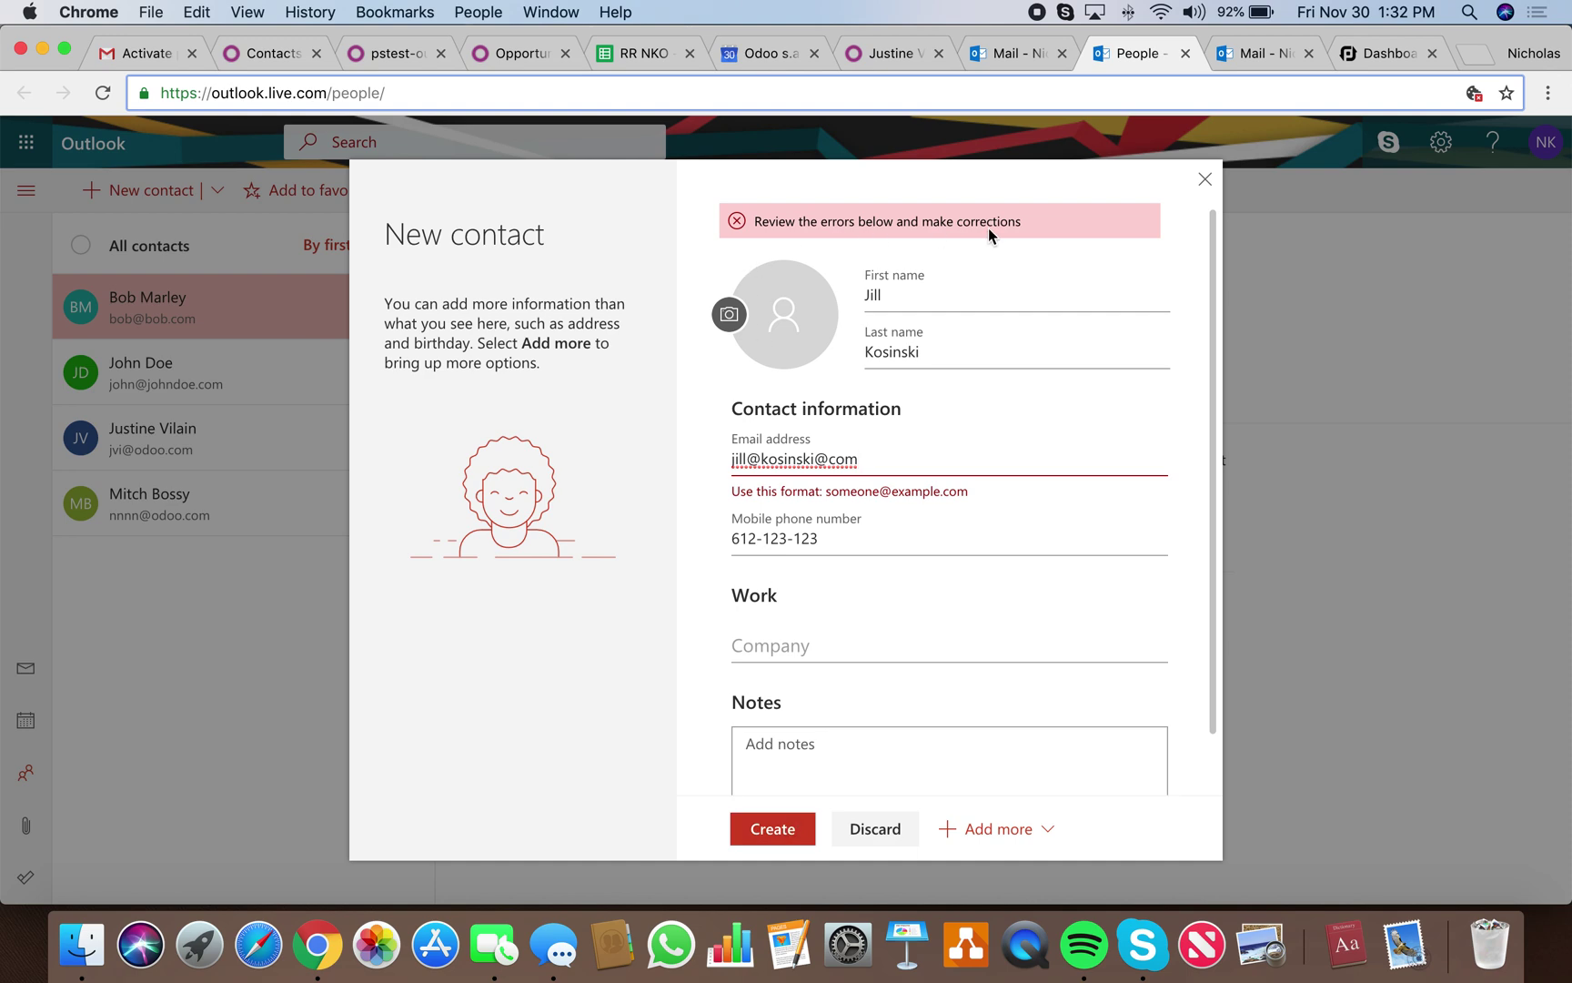
pyautogui.press('BackSpace')
pyautogui.press('BackSpace')
pyautogui.press('BackSpace')
pyautogui.write('gmail.com')
pyautogui.click(764, 459)
pyautogui.press('BackSpace')
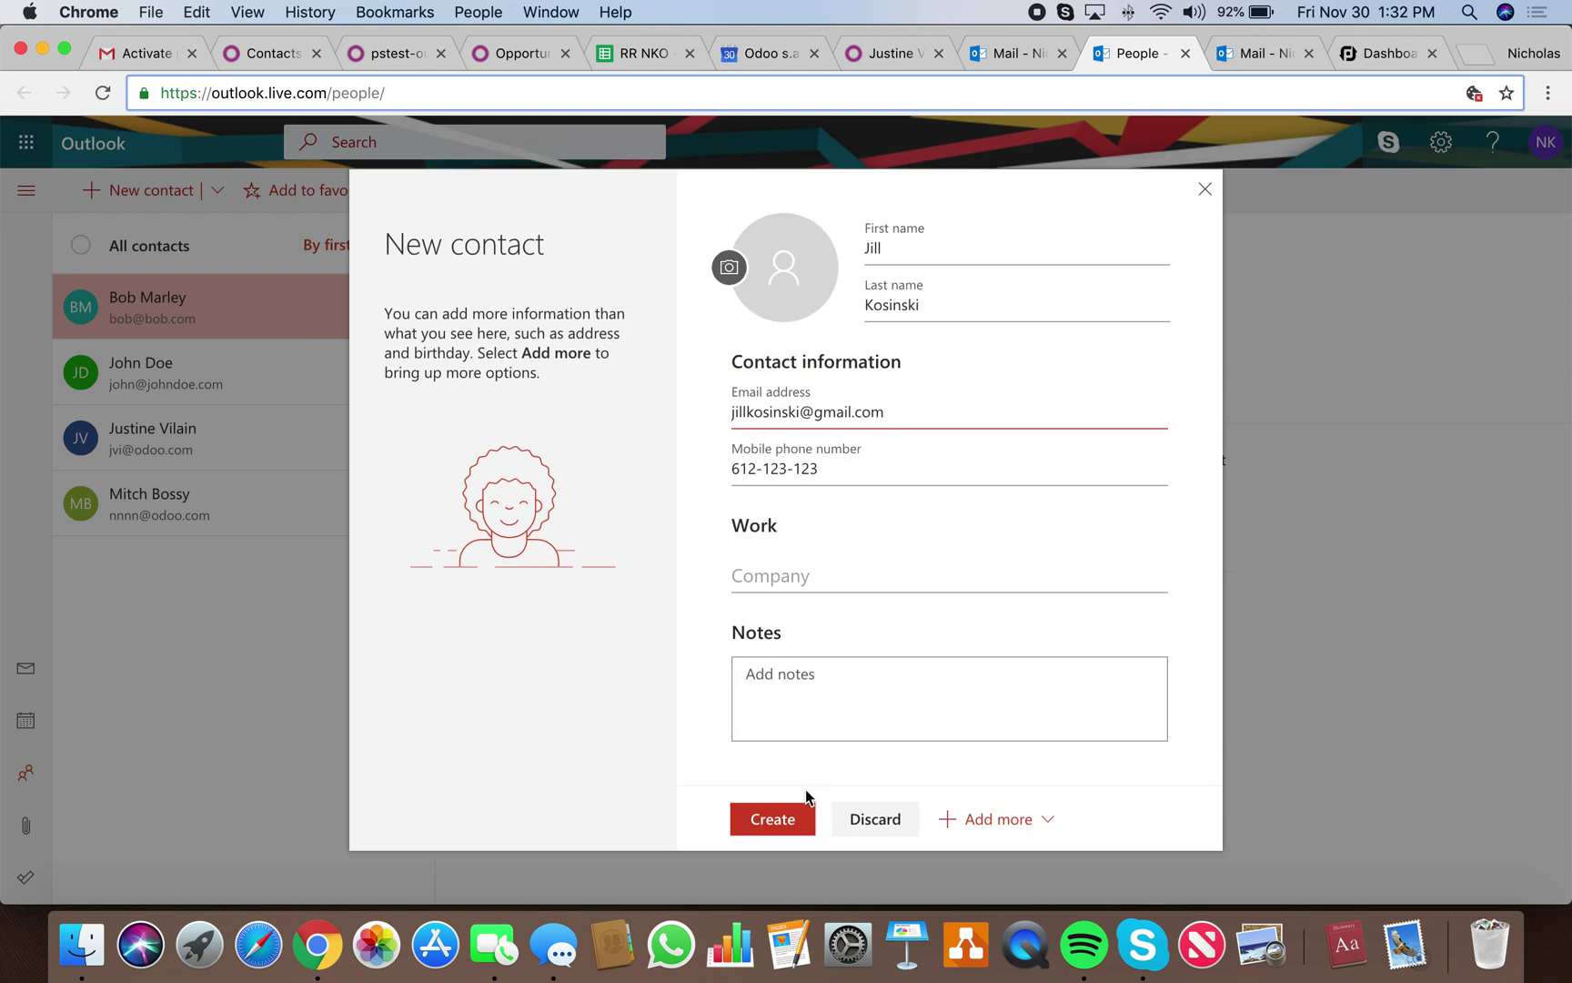
pyautogui.click(800, 813)
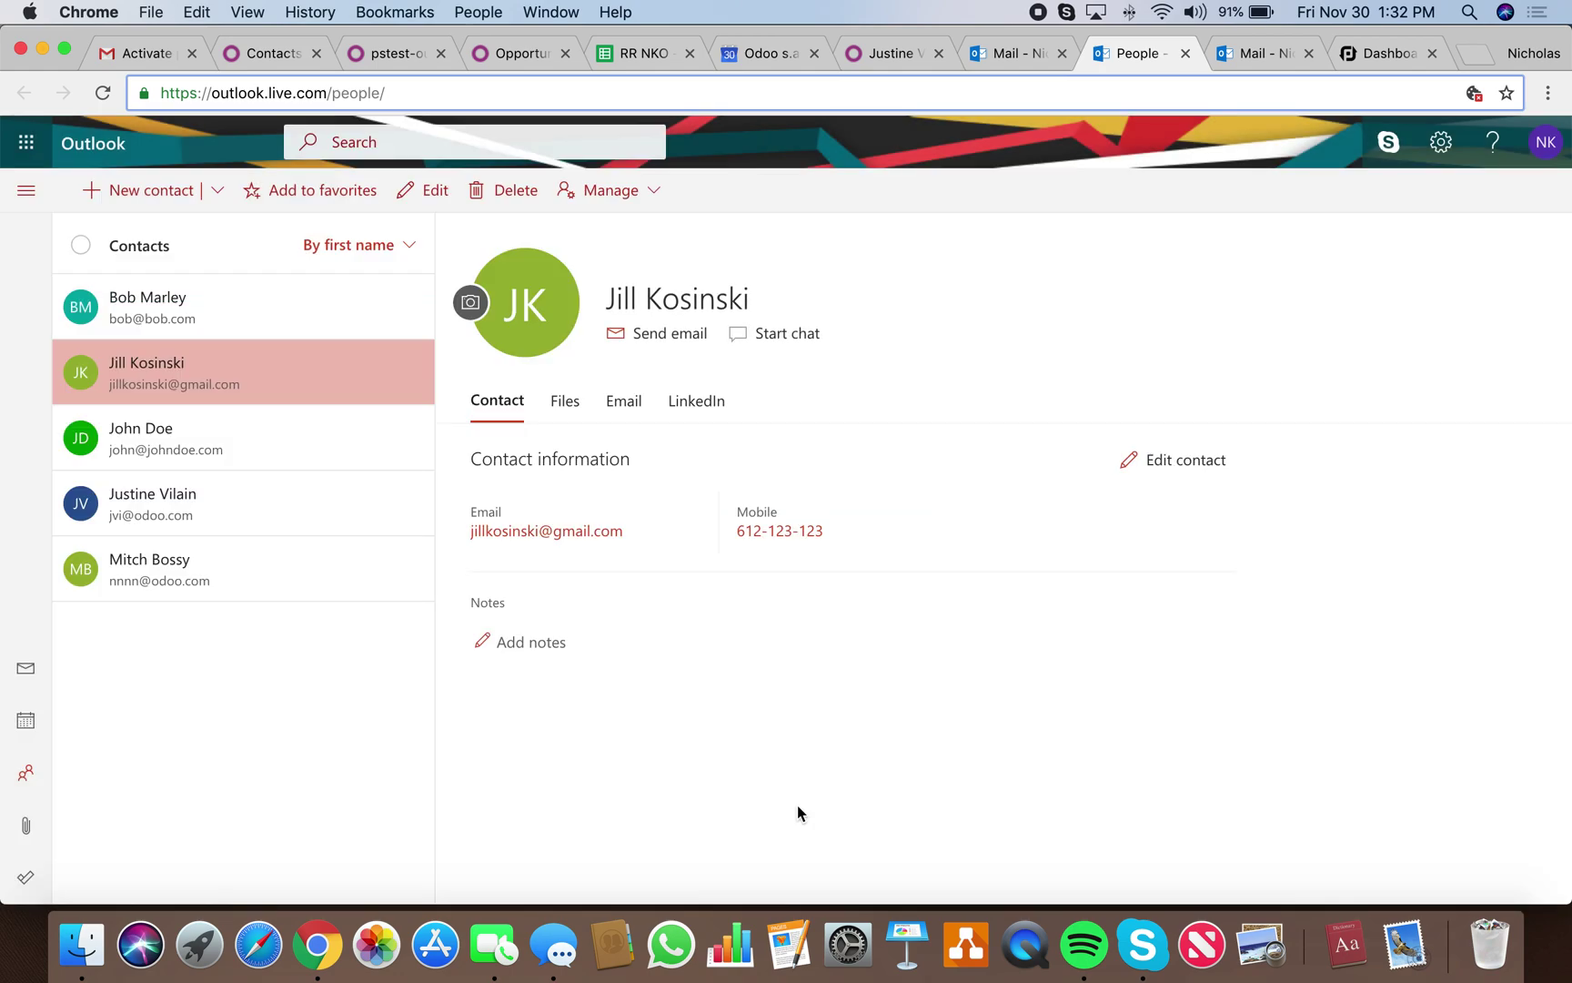
# Bring up the PieSync dashboard showing 3 new Outlook contacts today.
pyautogui.click(1335, 70)
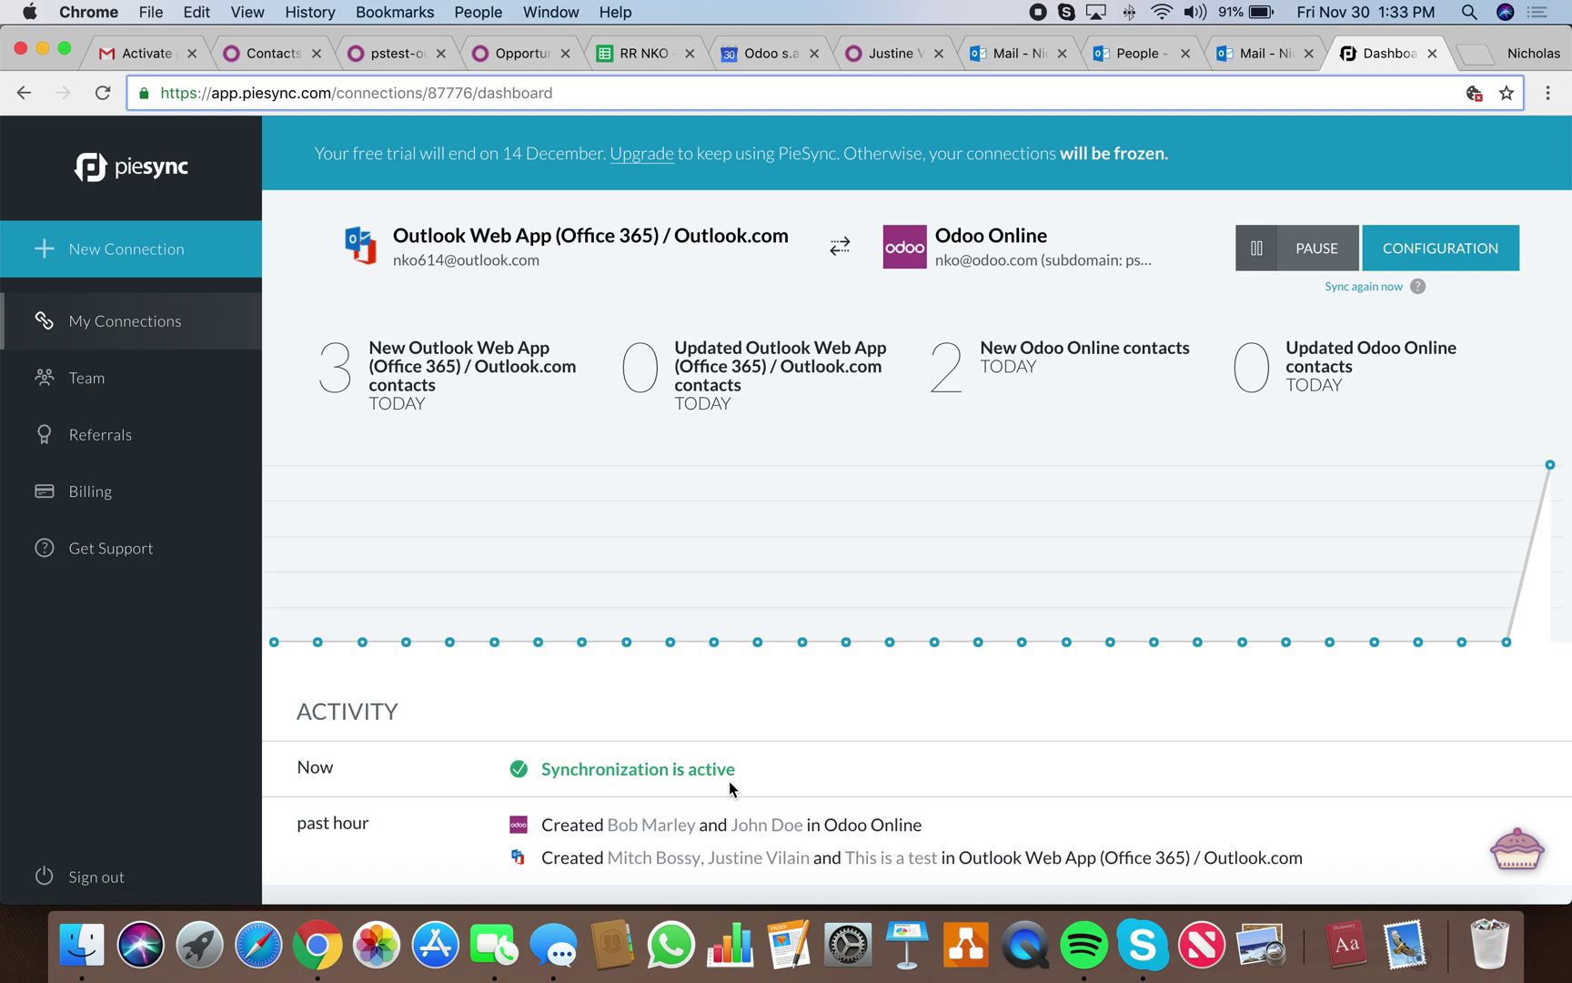
# Dismiss Odoo's session-expired notice and log back in to reload the six contacts.
pyautogui.click(282, 57)
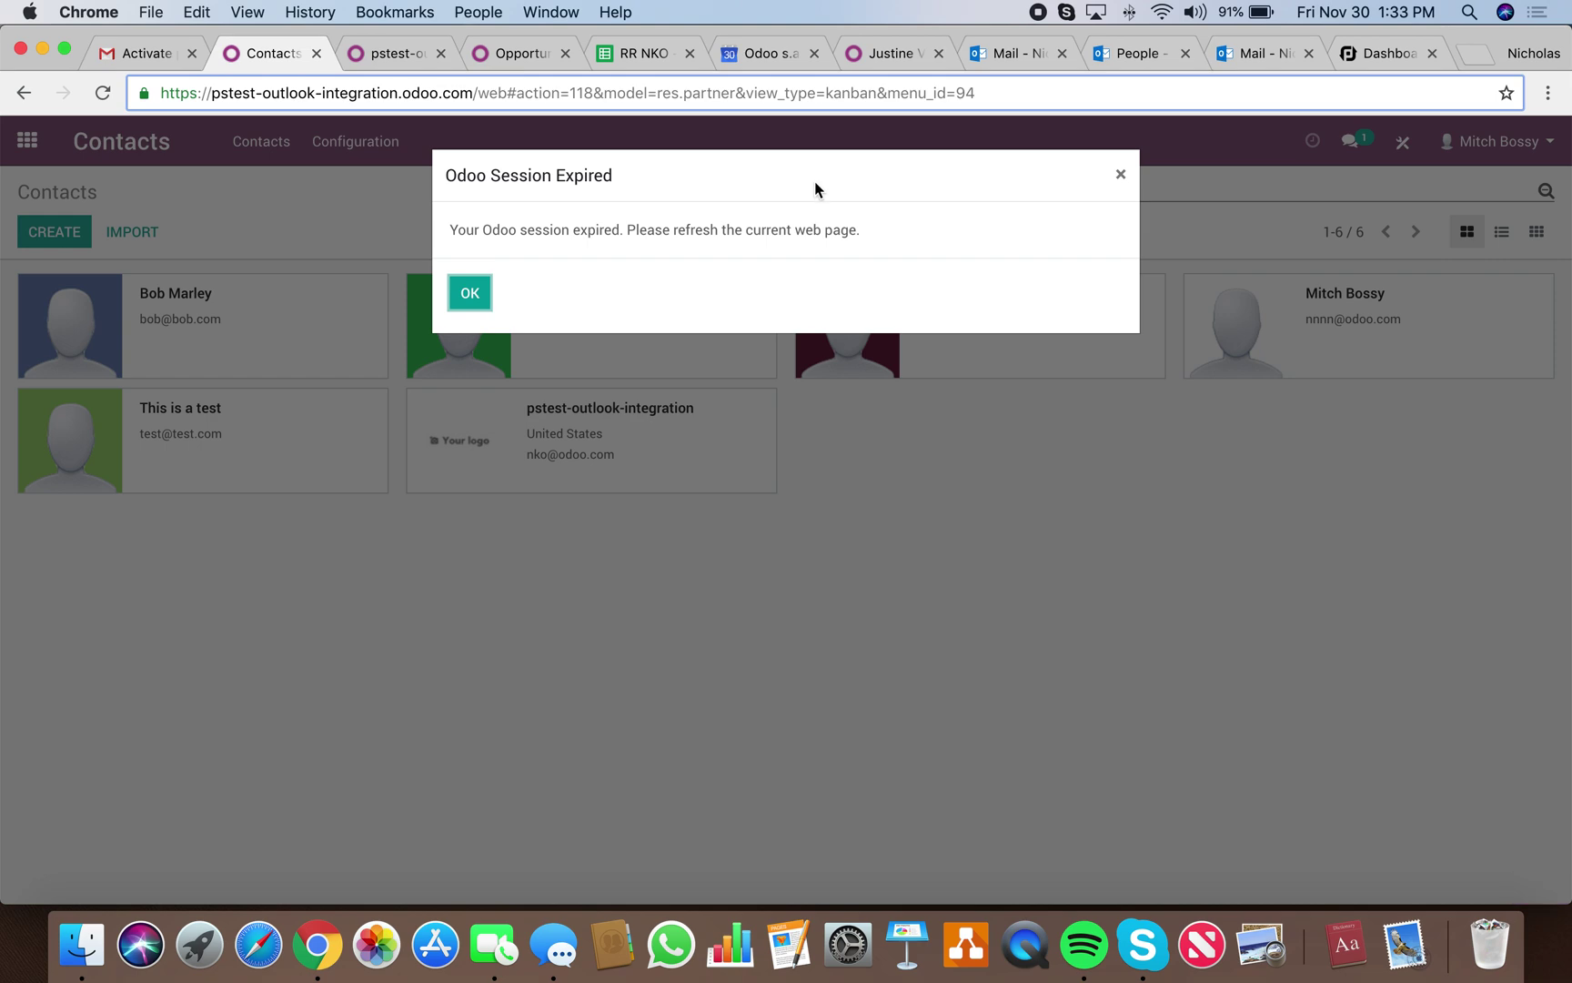
pyautogui.click(470, 292)
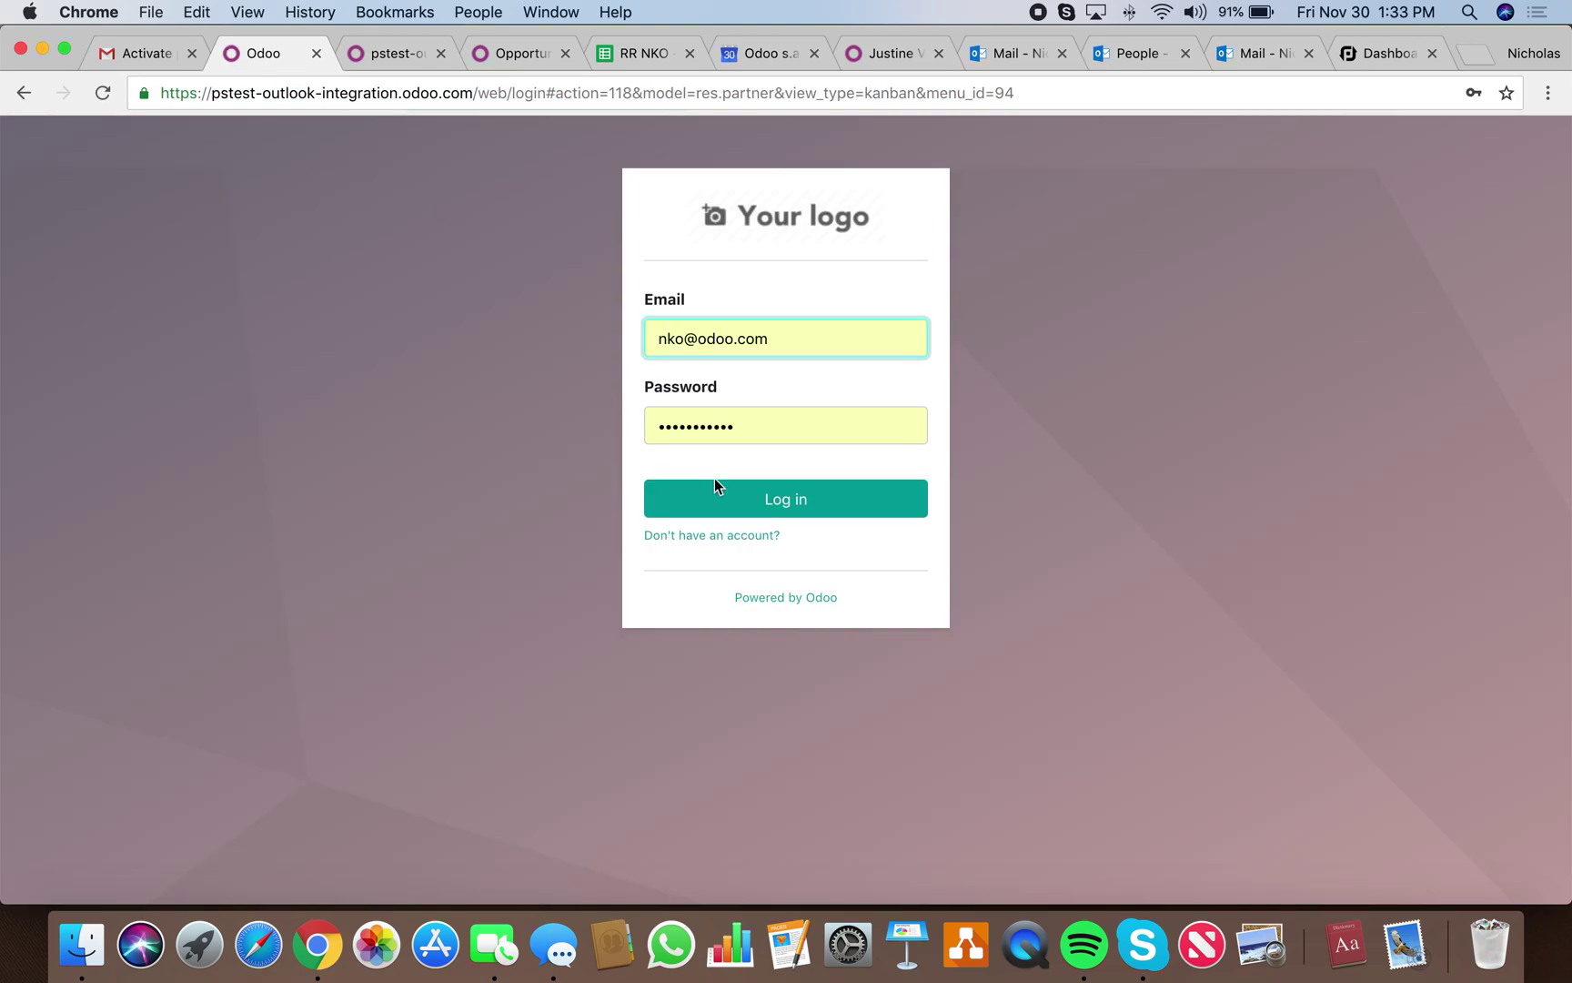
pyautogui.click(728, 496)
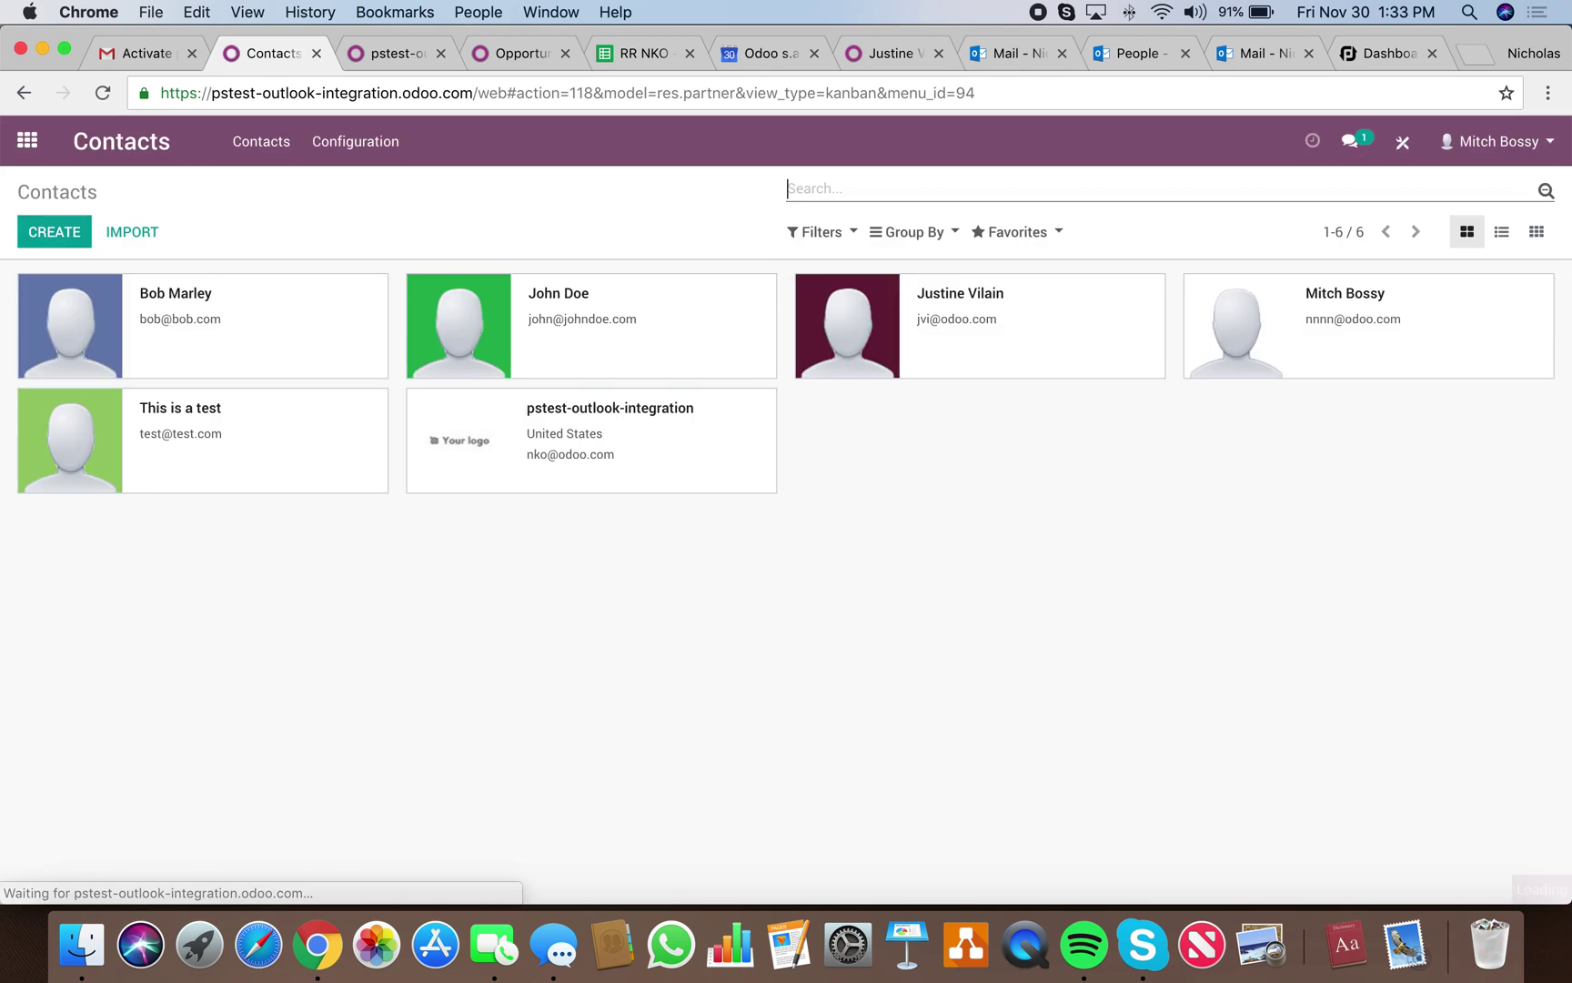
pyautogui.click(1355, 54)
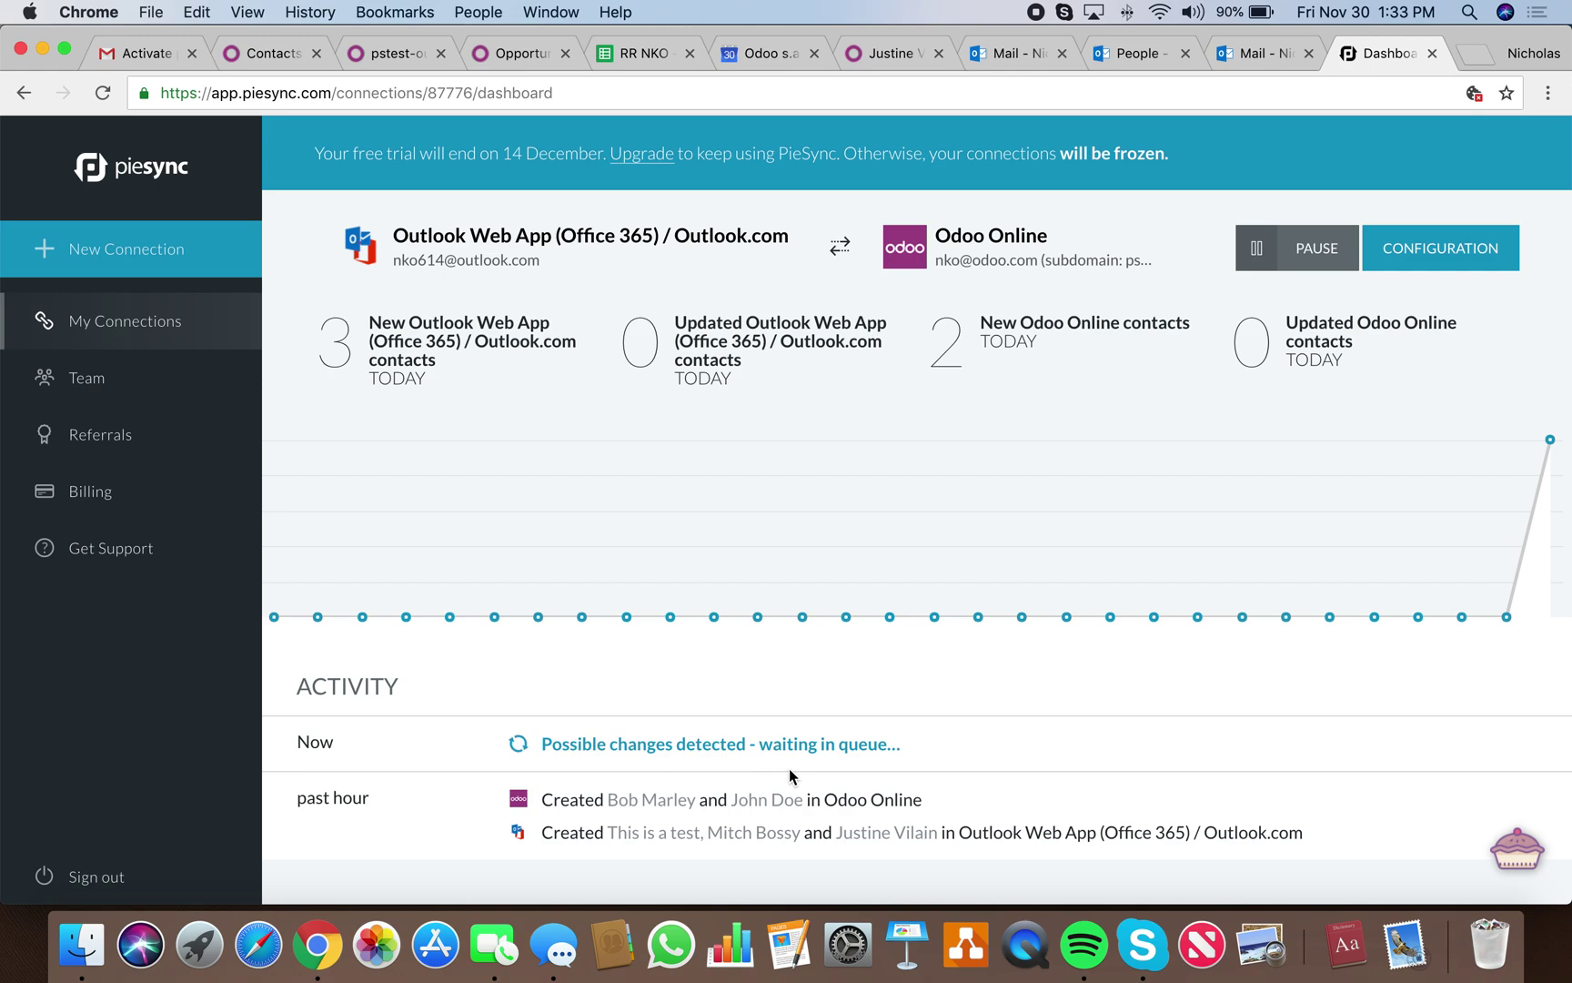
# Return to Odoo once PieSync reports 3 new Odoo contacts today.
pyautogui.click(263, 61)
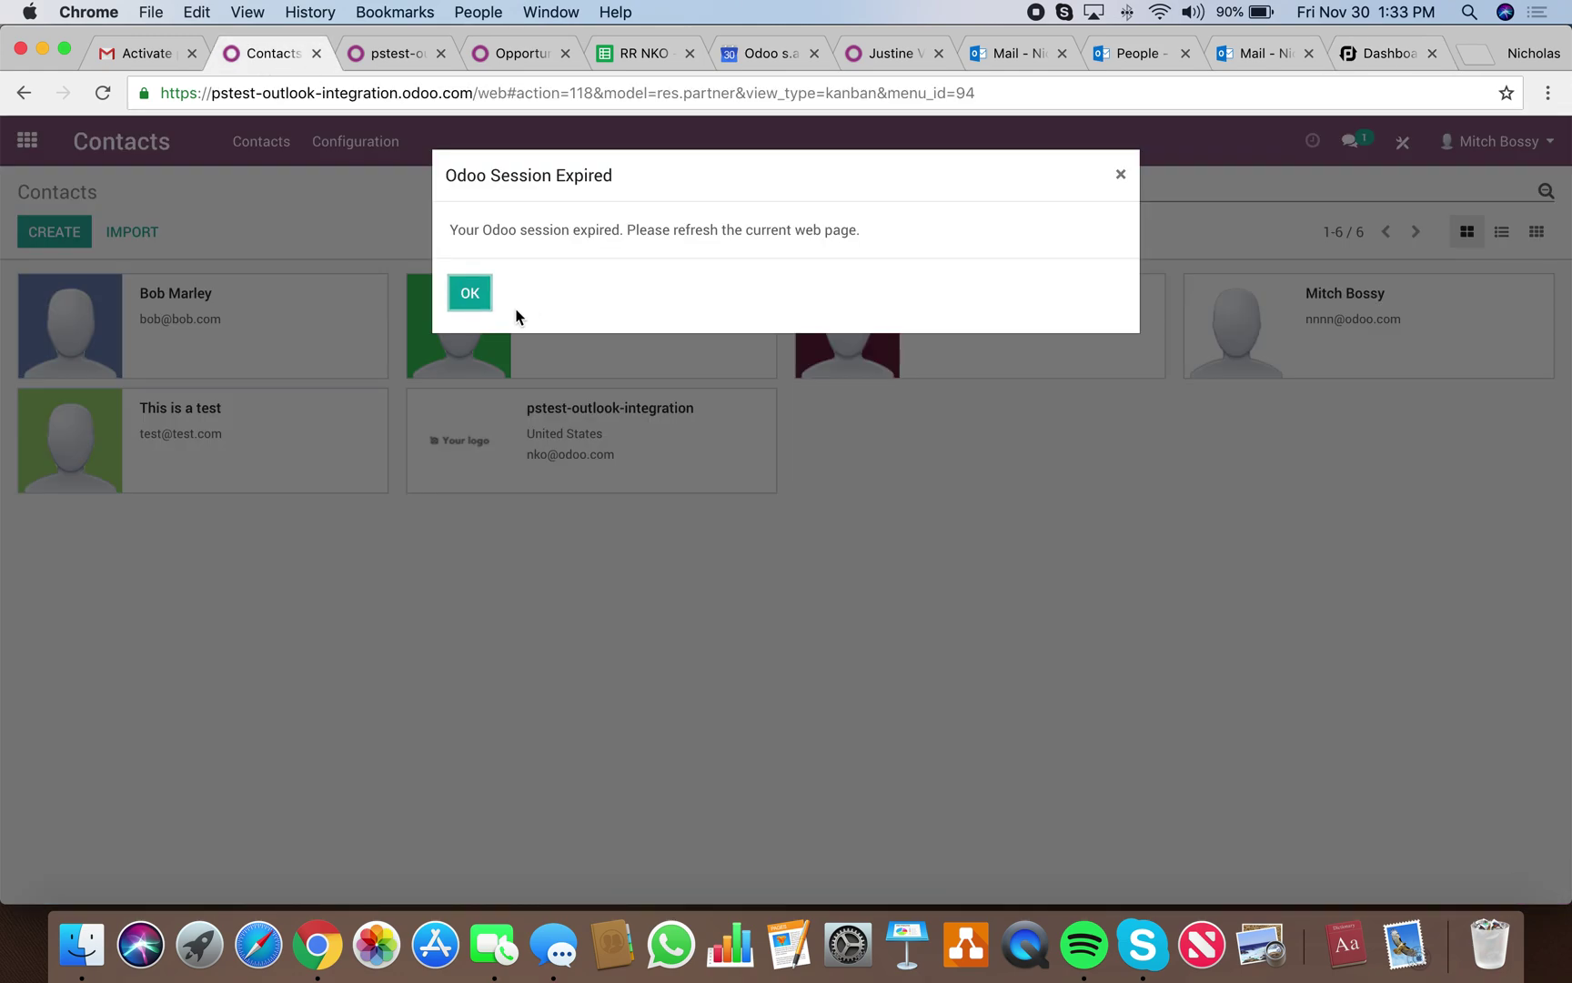
# Log back in to Odoo and open the synced contact's record with its e-mail and mobile number.
pyautogui.click(472, 304)
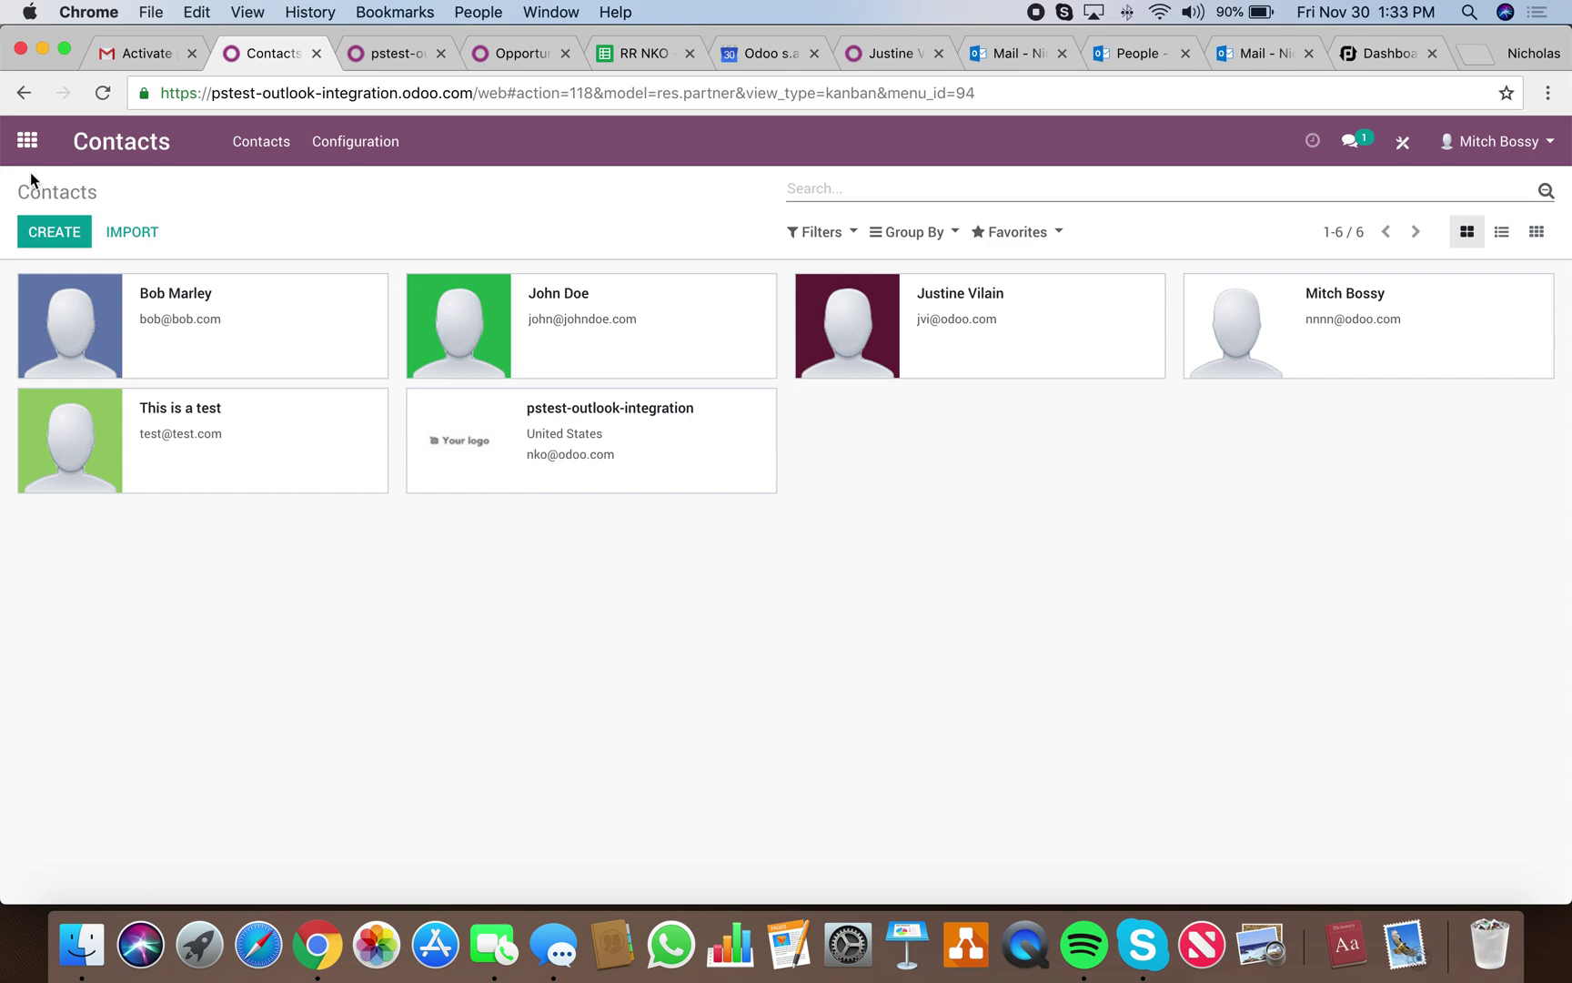
pyautogui.click(27, 140)
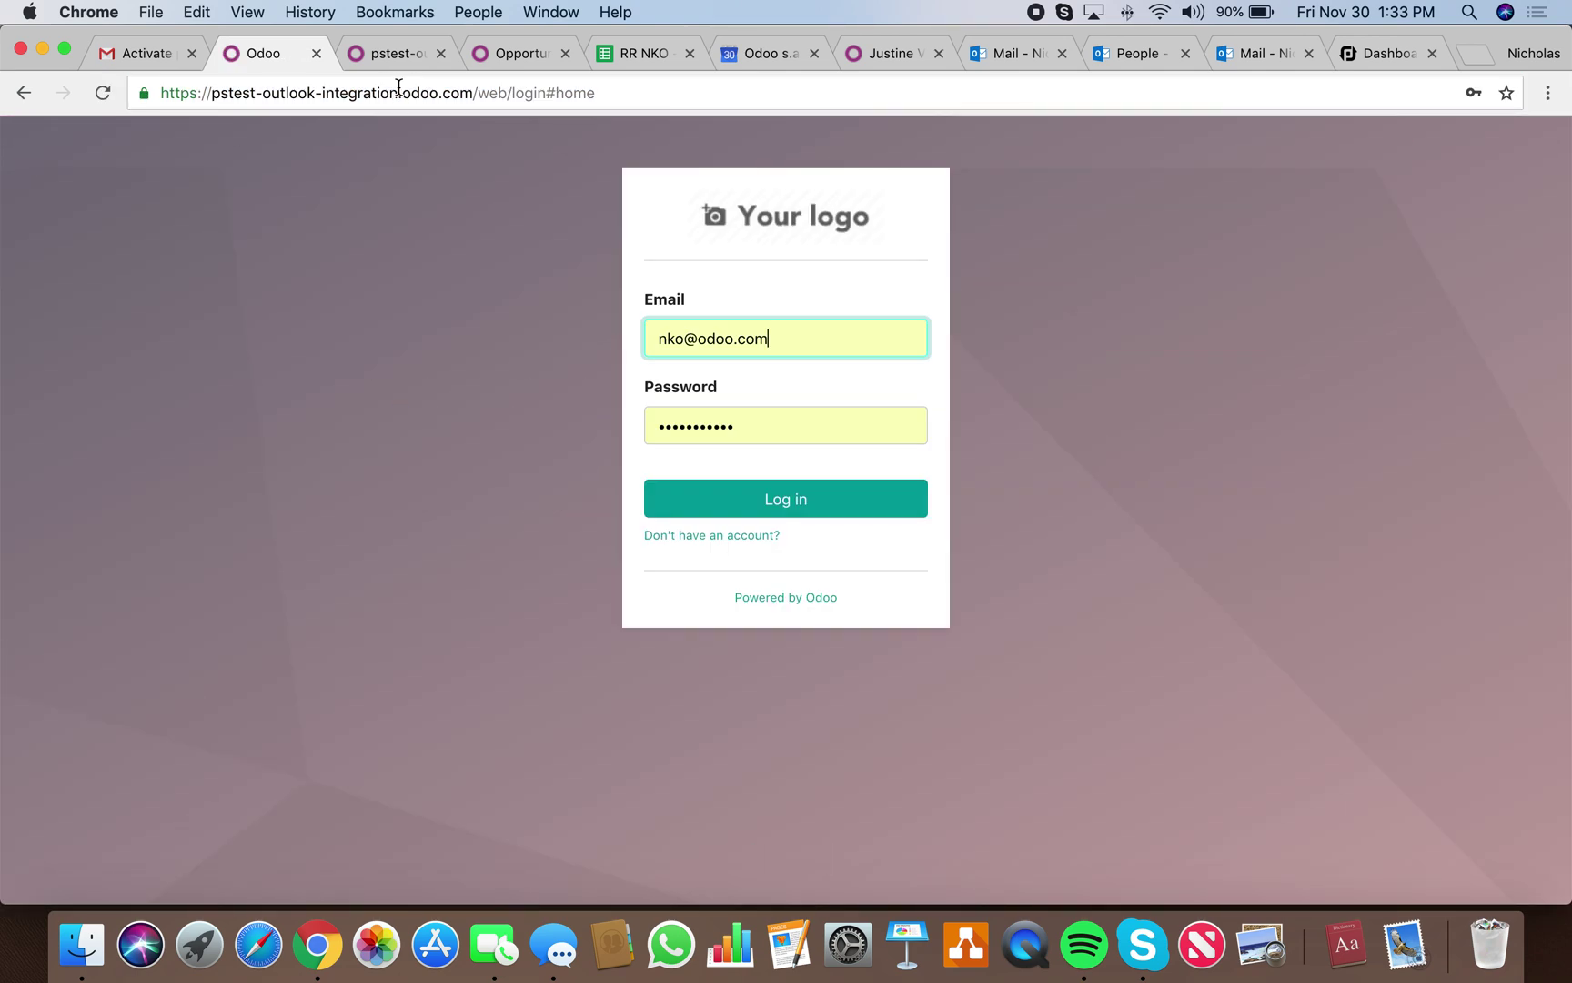
pyautogui.click(792, 501)
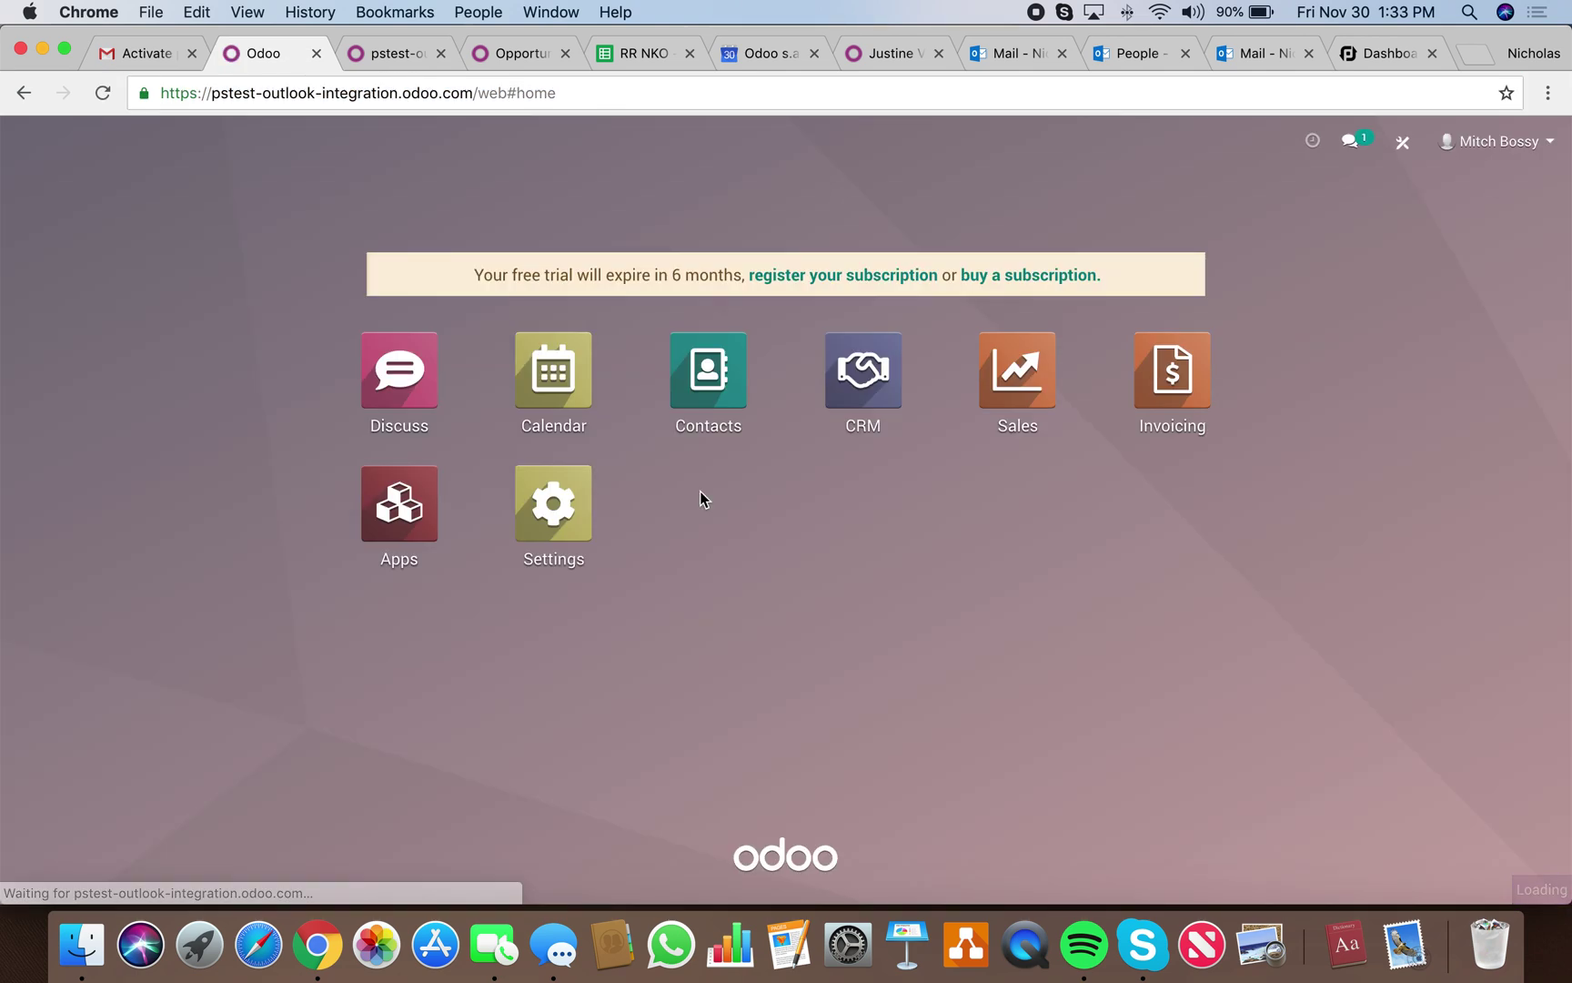
pyautogui.click(672, 405)
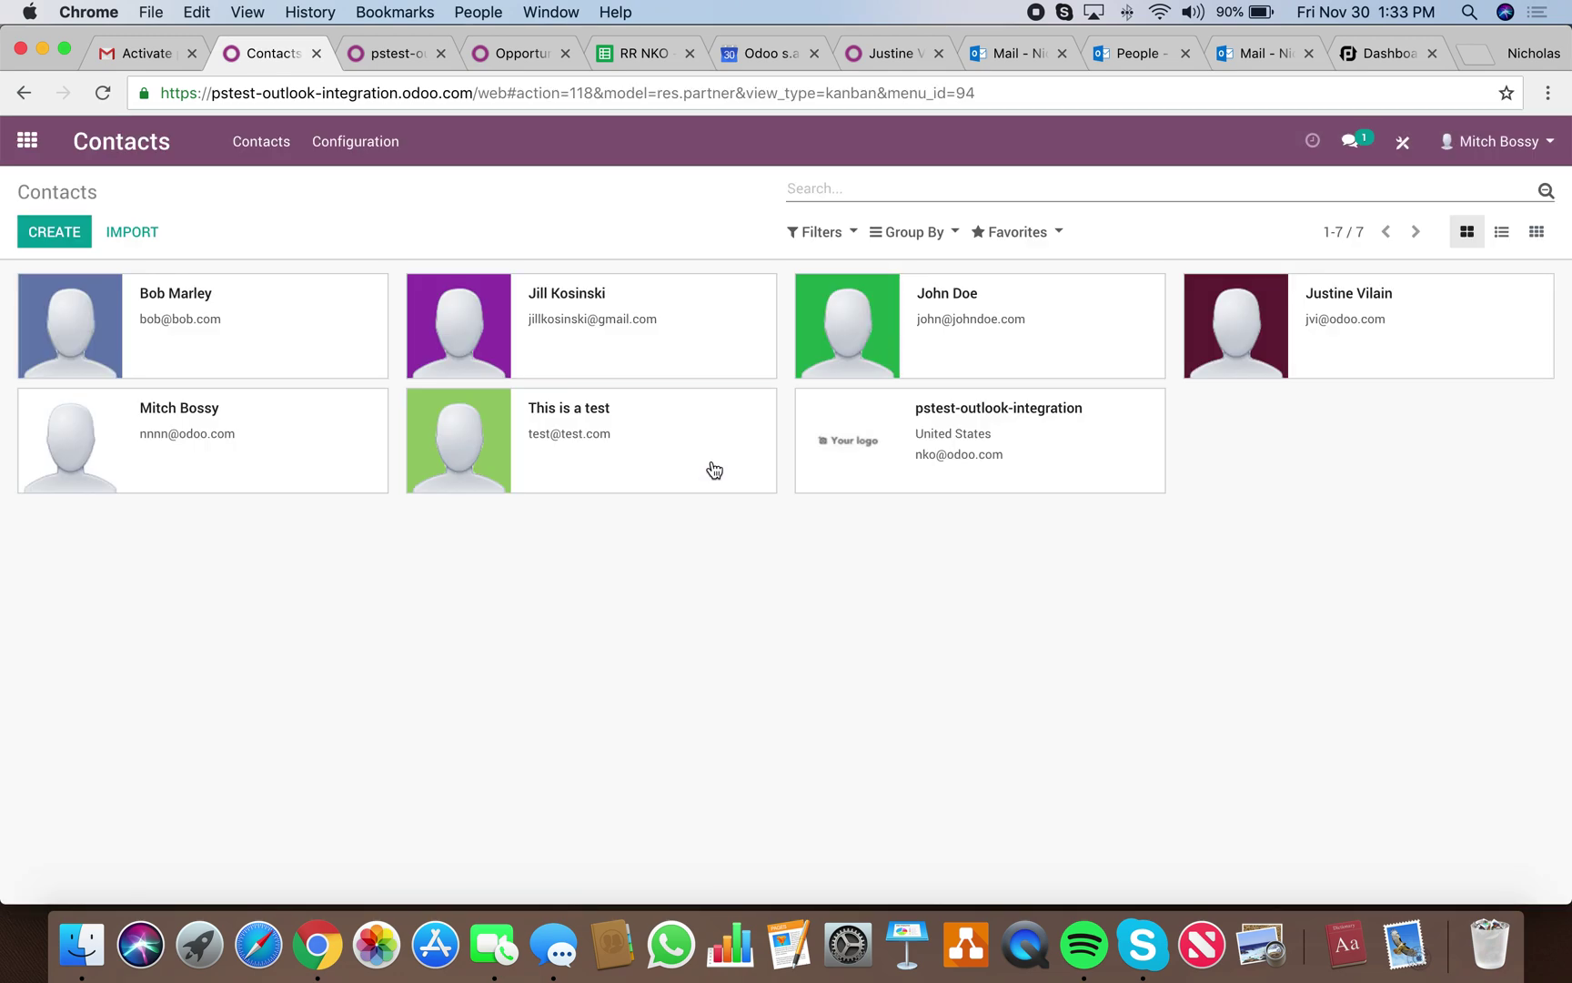
pyautogui.click(604, 311)
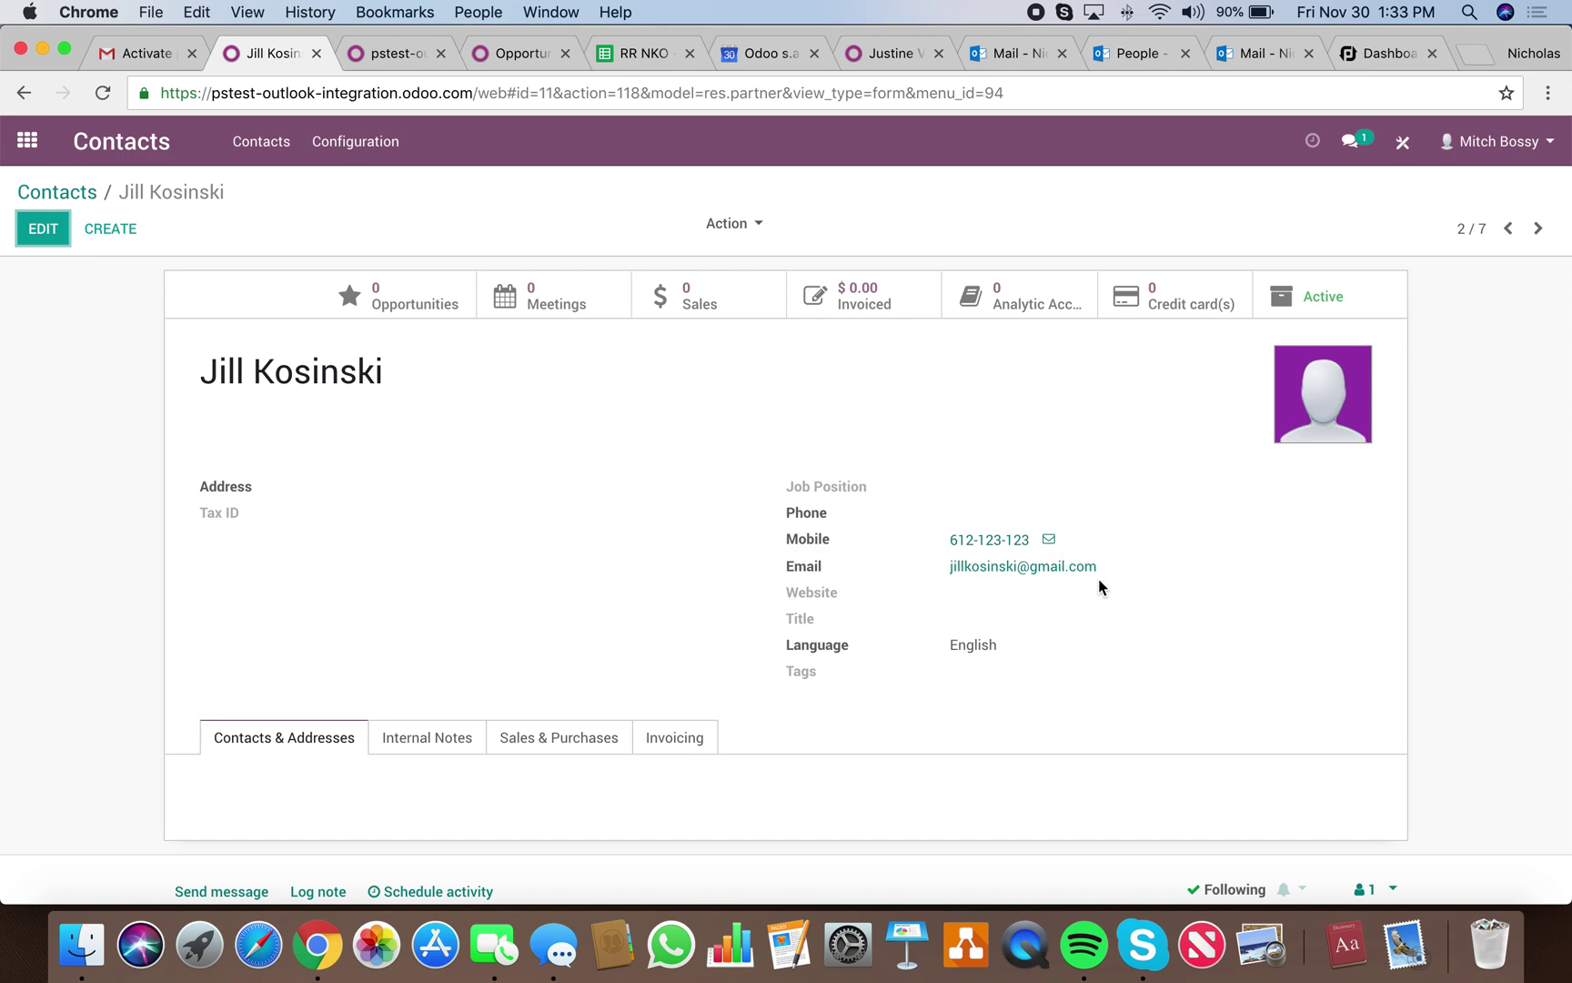
pyautogui.click(1139, 55)
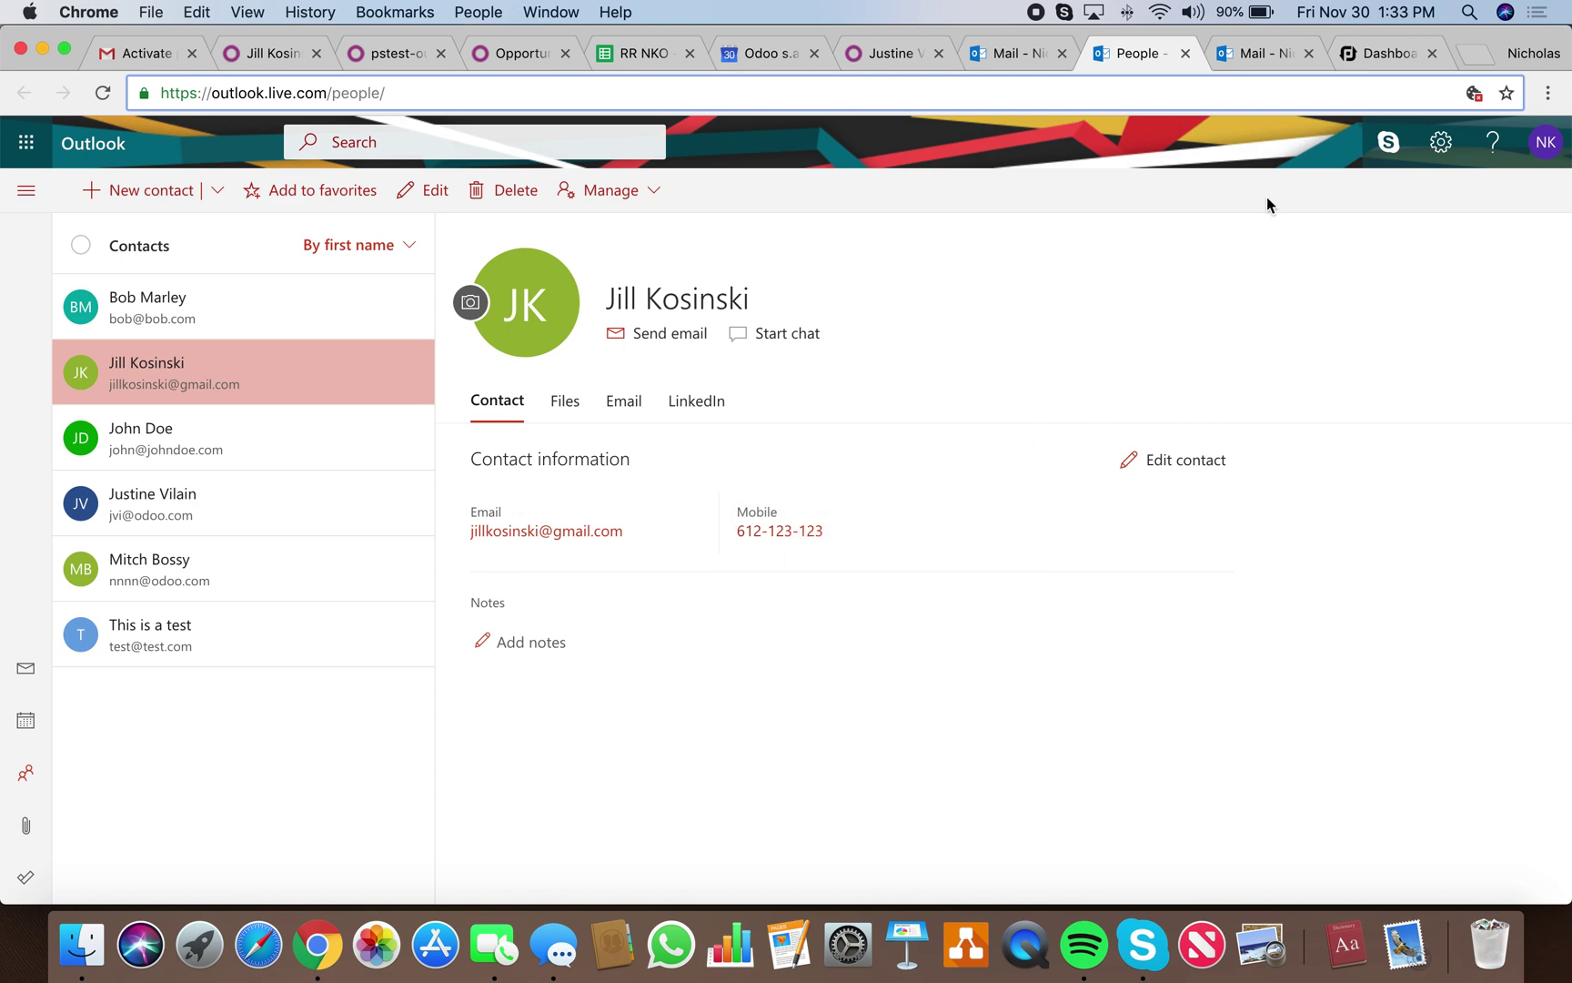
# Return to the PieSync dashboard listing three contacts created in Odoo and three in Outlook.
pyautogui.click(1382, 57)
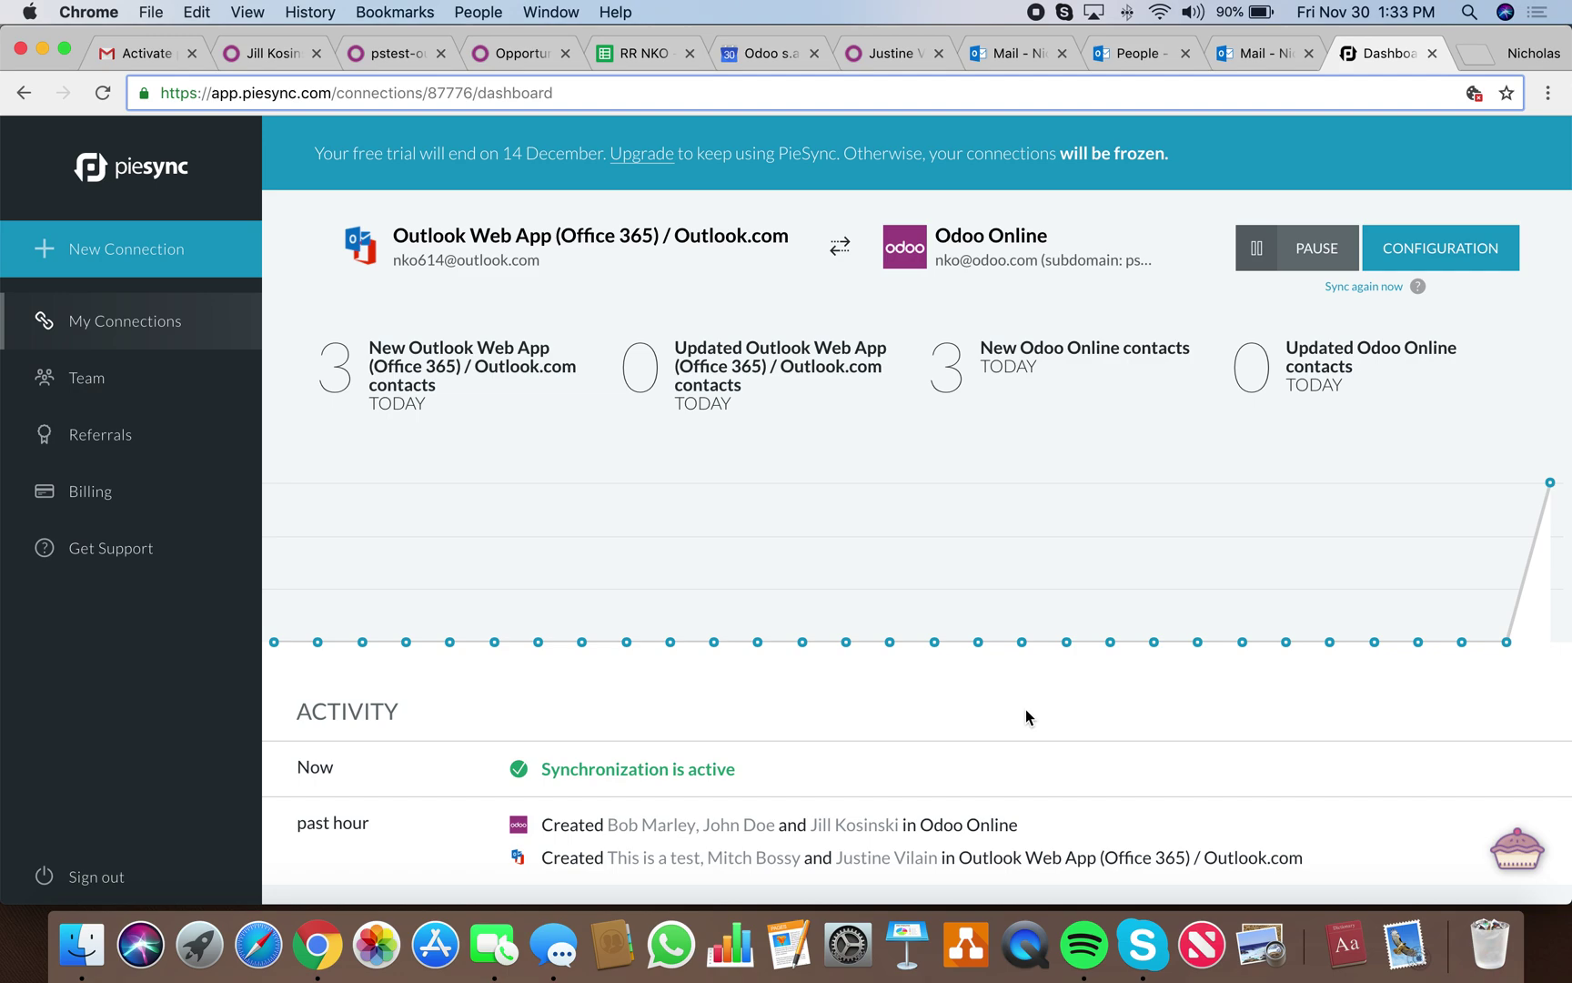
# Open the connection's CONFIGURATION and scroll through Connection Rules, Connection Settings and Field Mappings.
pyautogui.scroll(-2, 1025, 709)
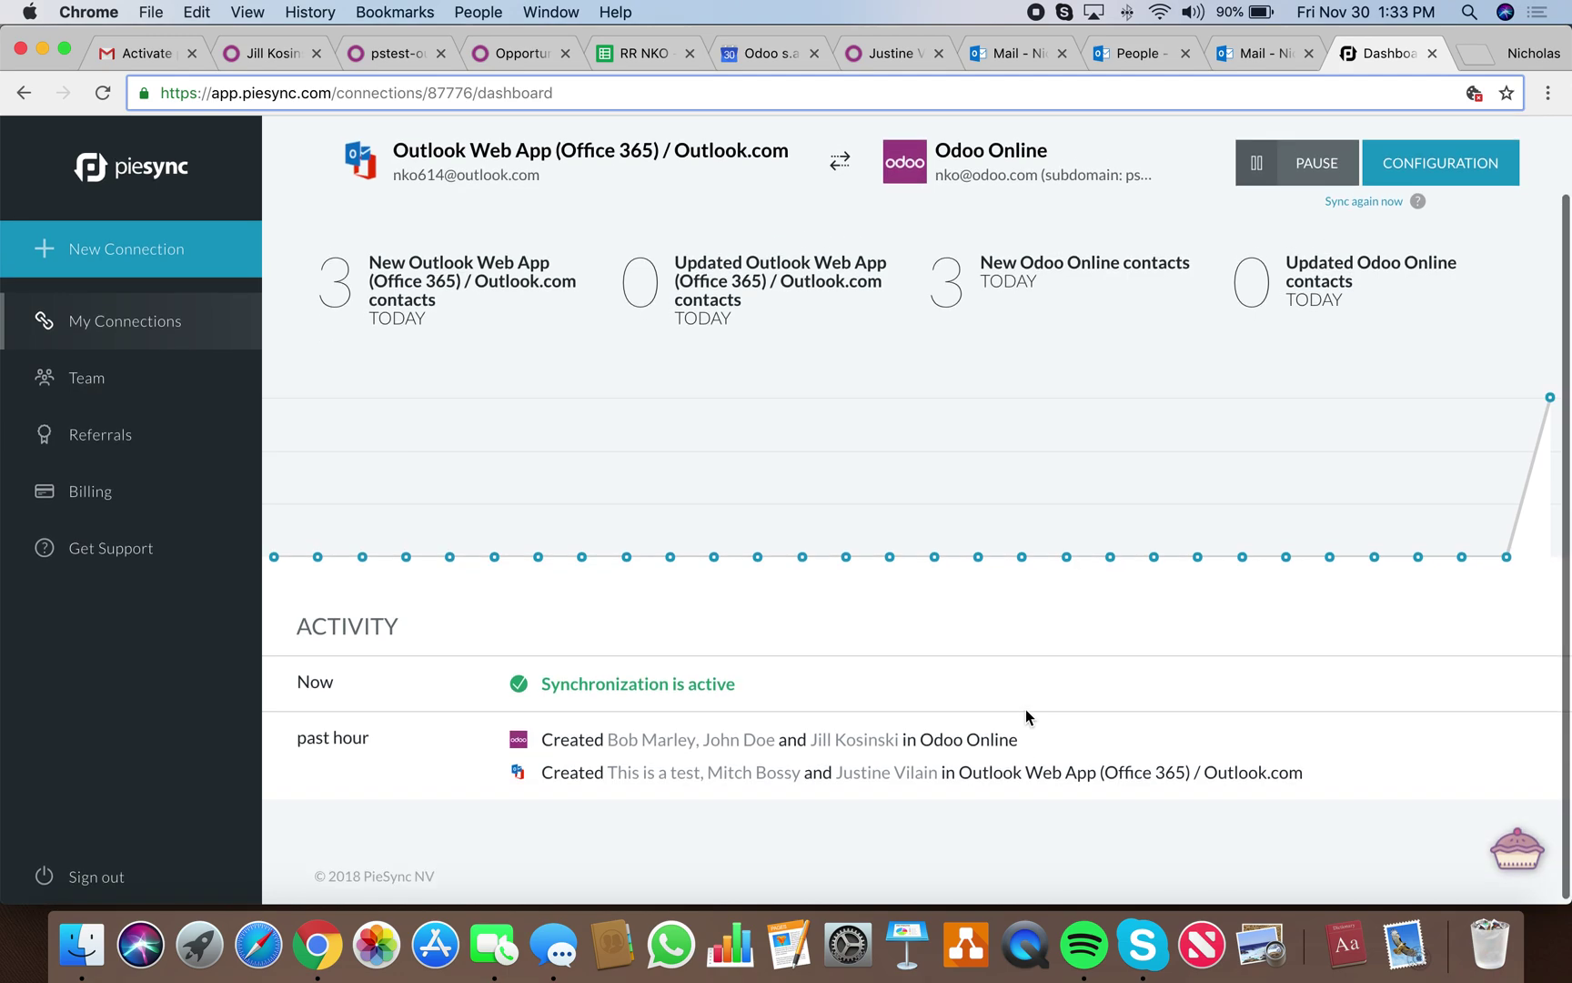
pyautogui.scroll(2, 1025, 709)
pyautogui.click(1417, 247)
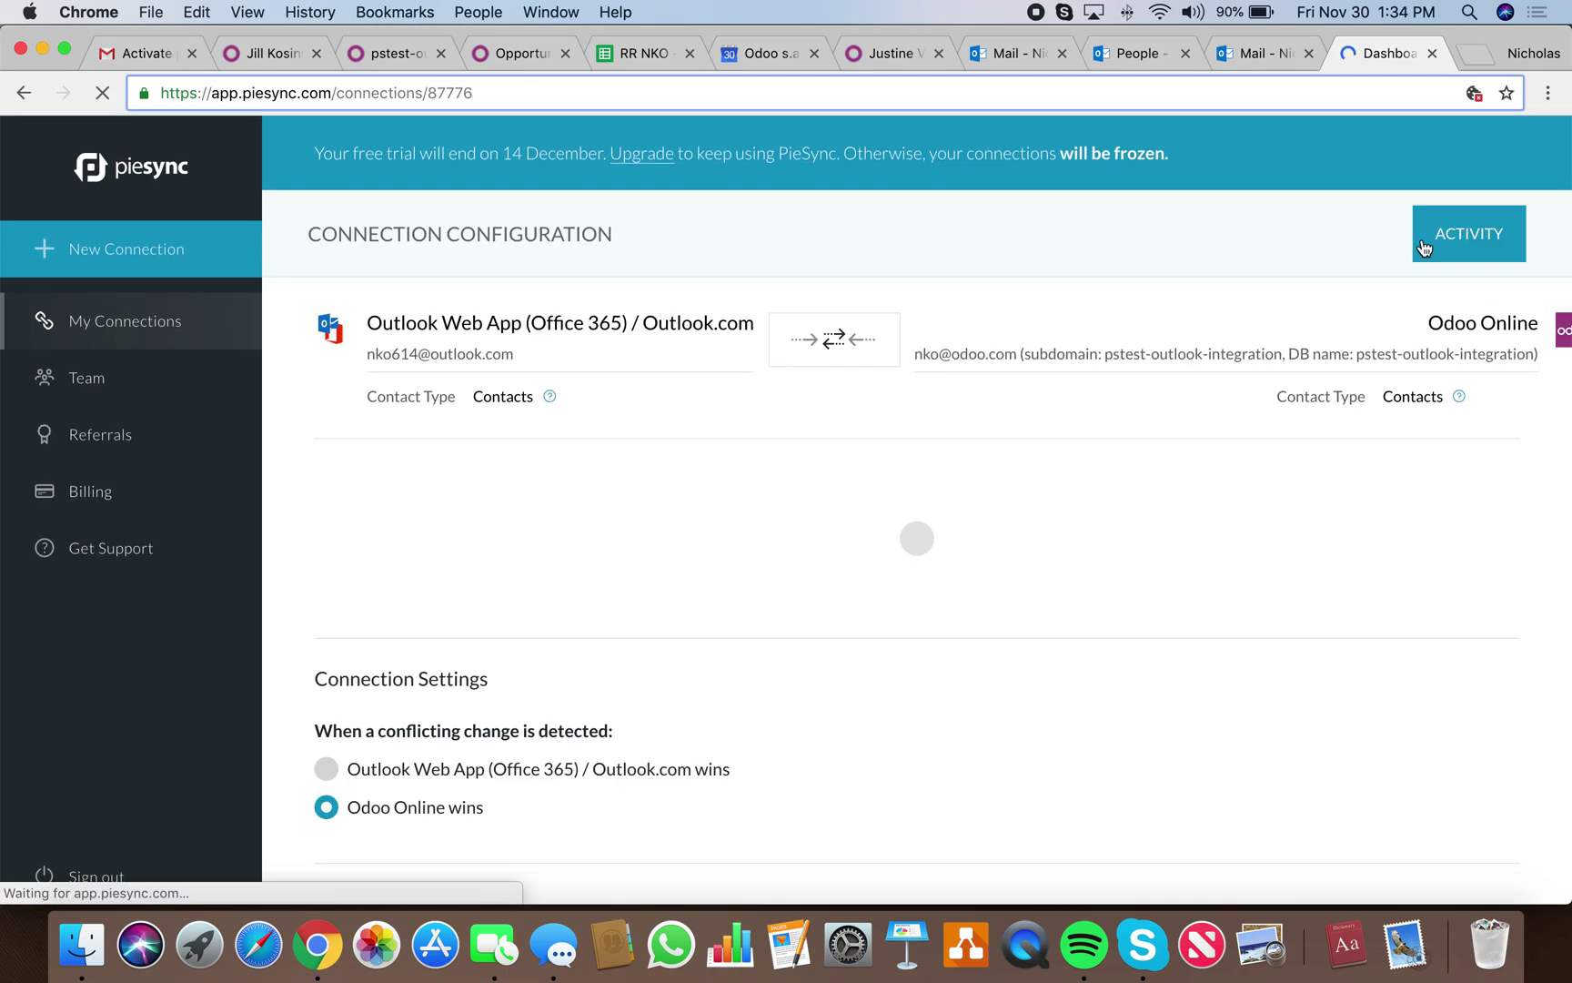
pyautogui.scroll(-3, 887, 553)
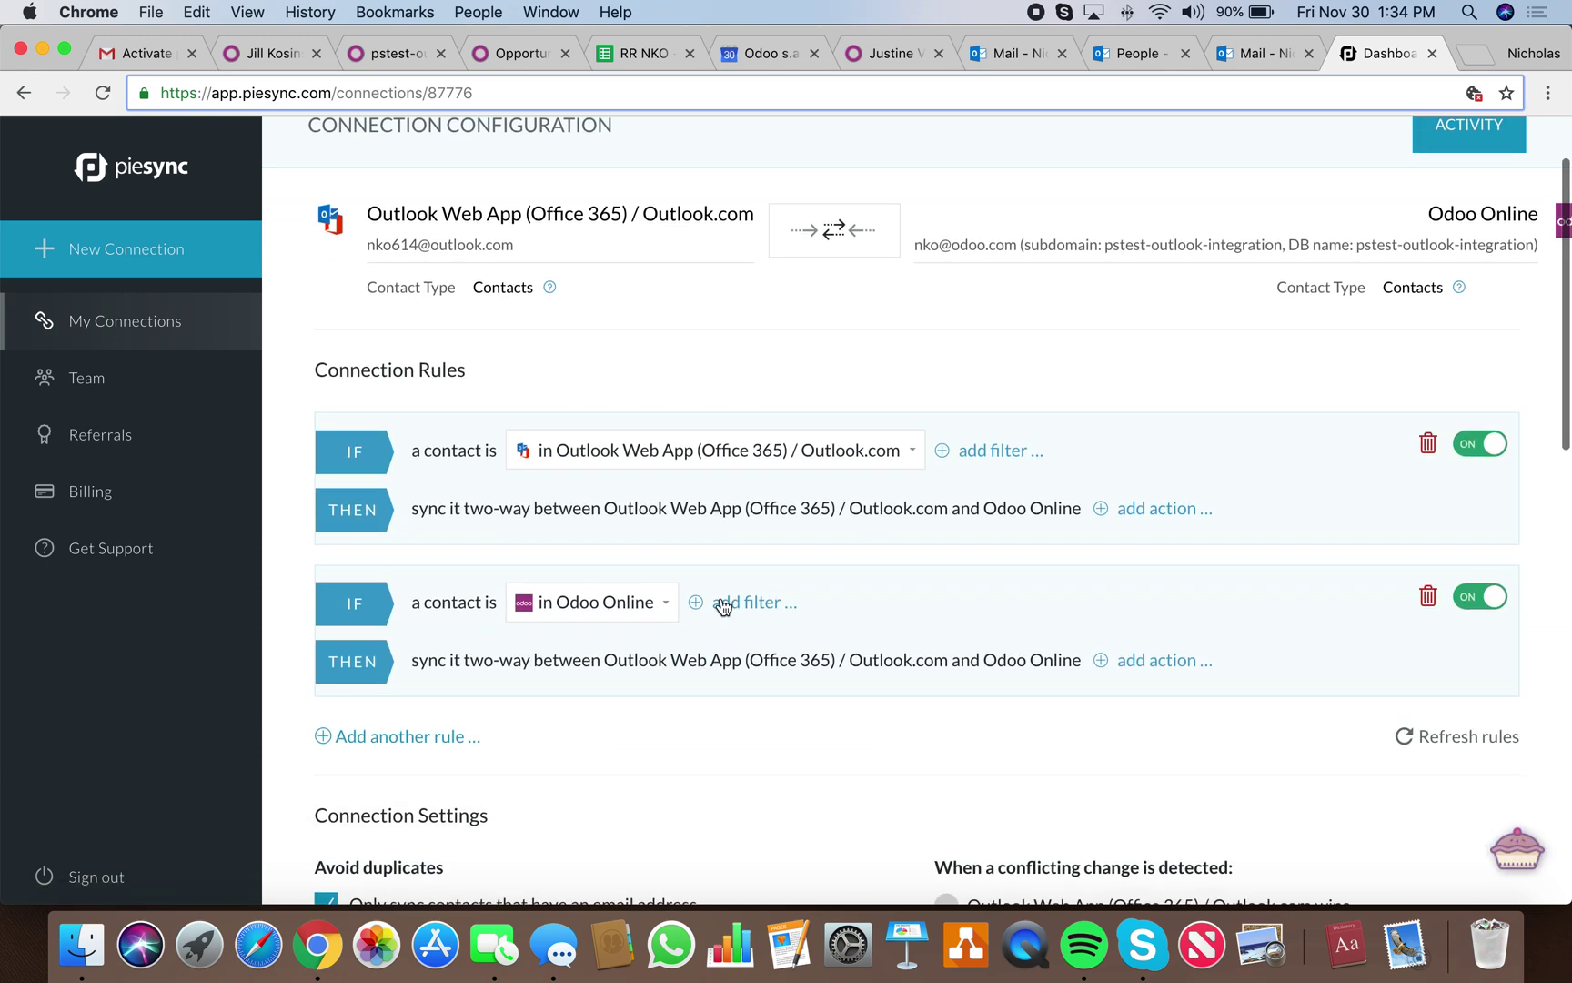
pyautogui.scroll(1, 712, 603)
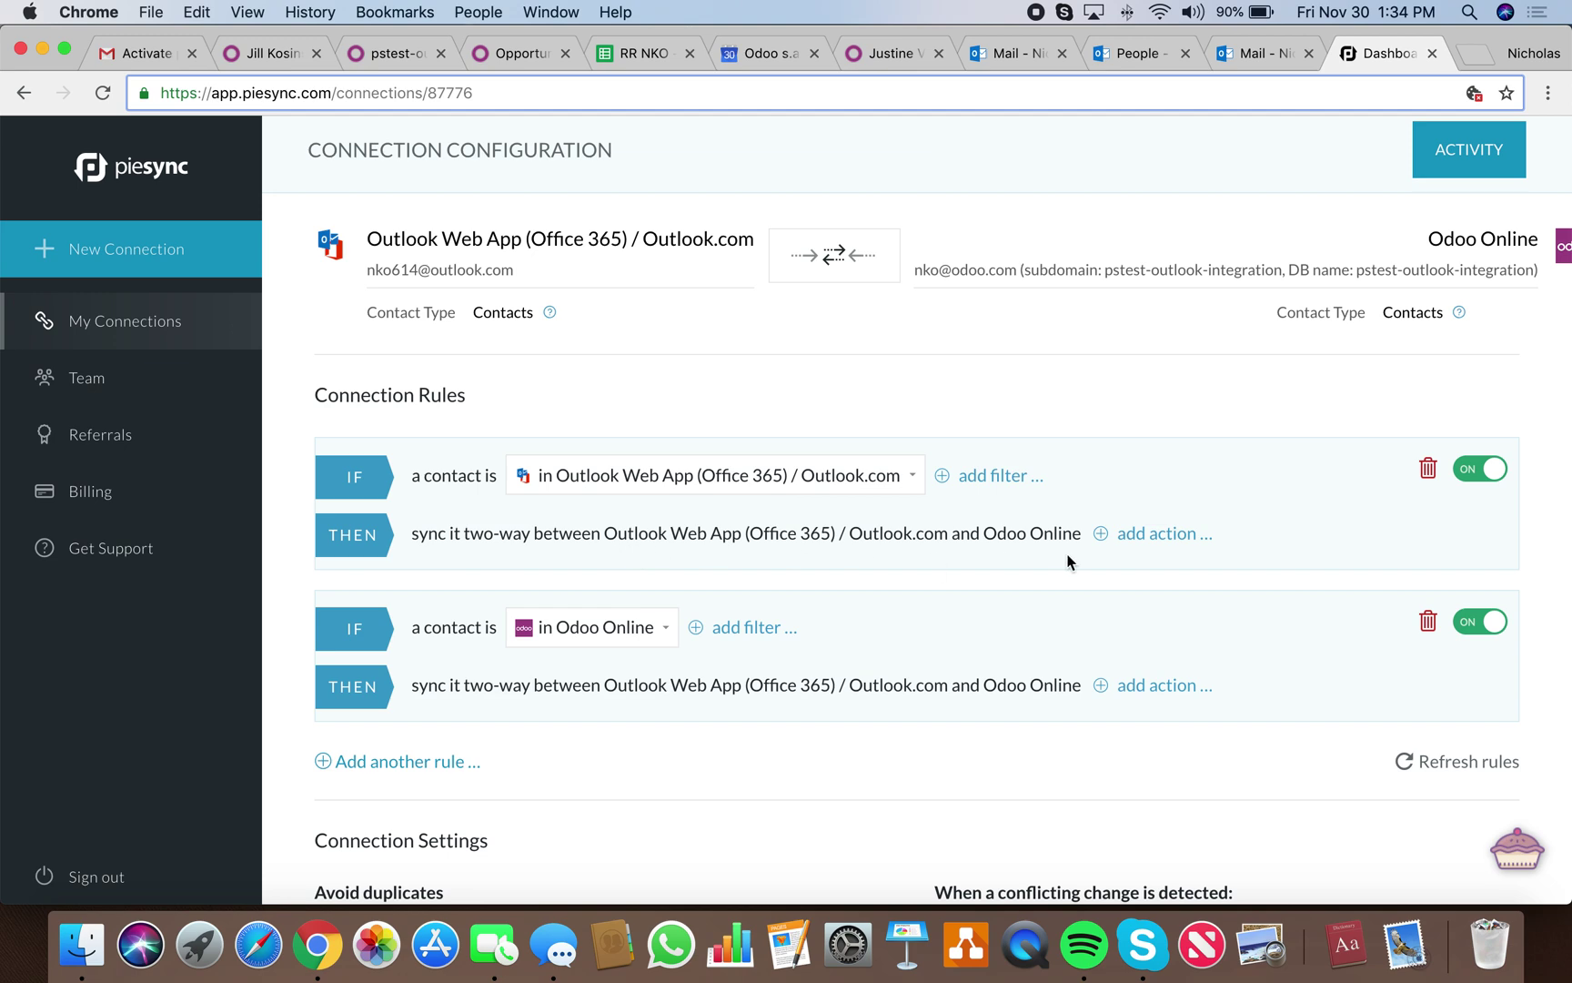
pyautogui.scroll(-1, 704, 573)
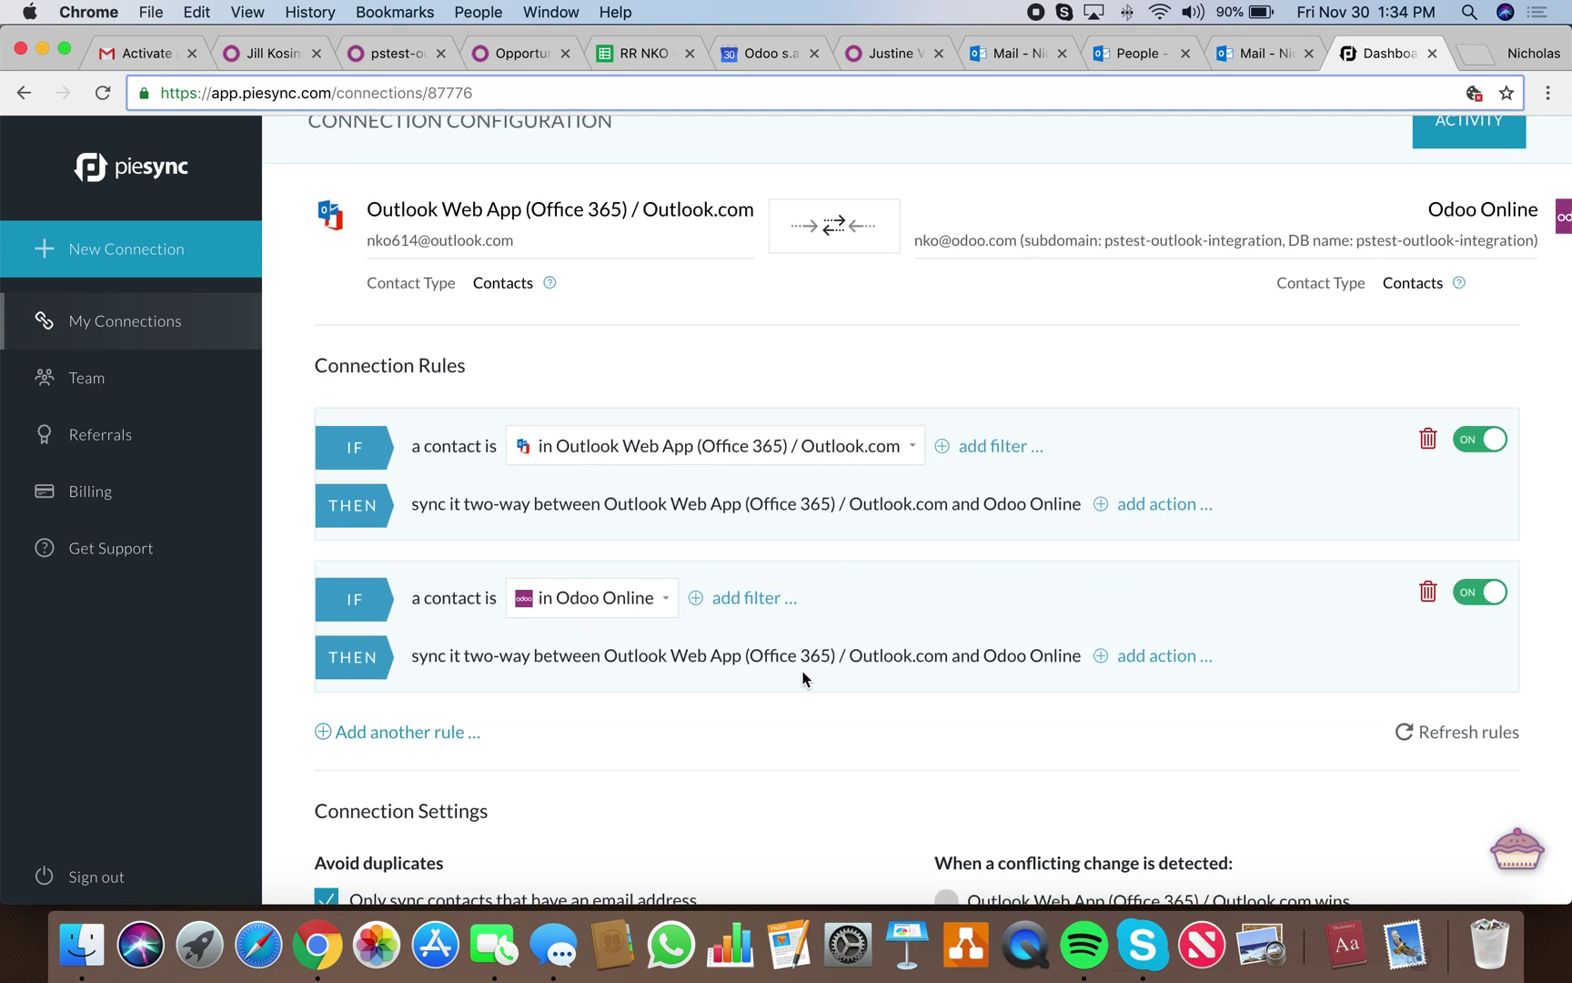
pyautogui.scroll(-4, 802, 678)
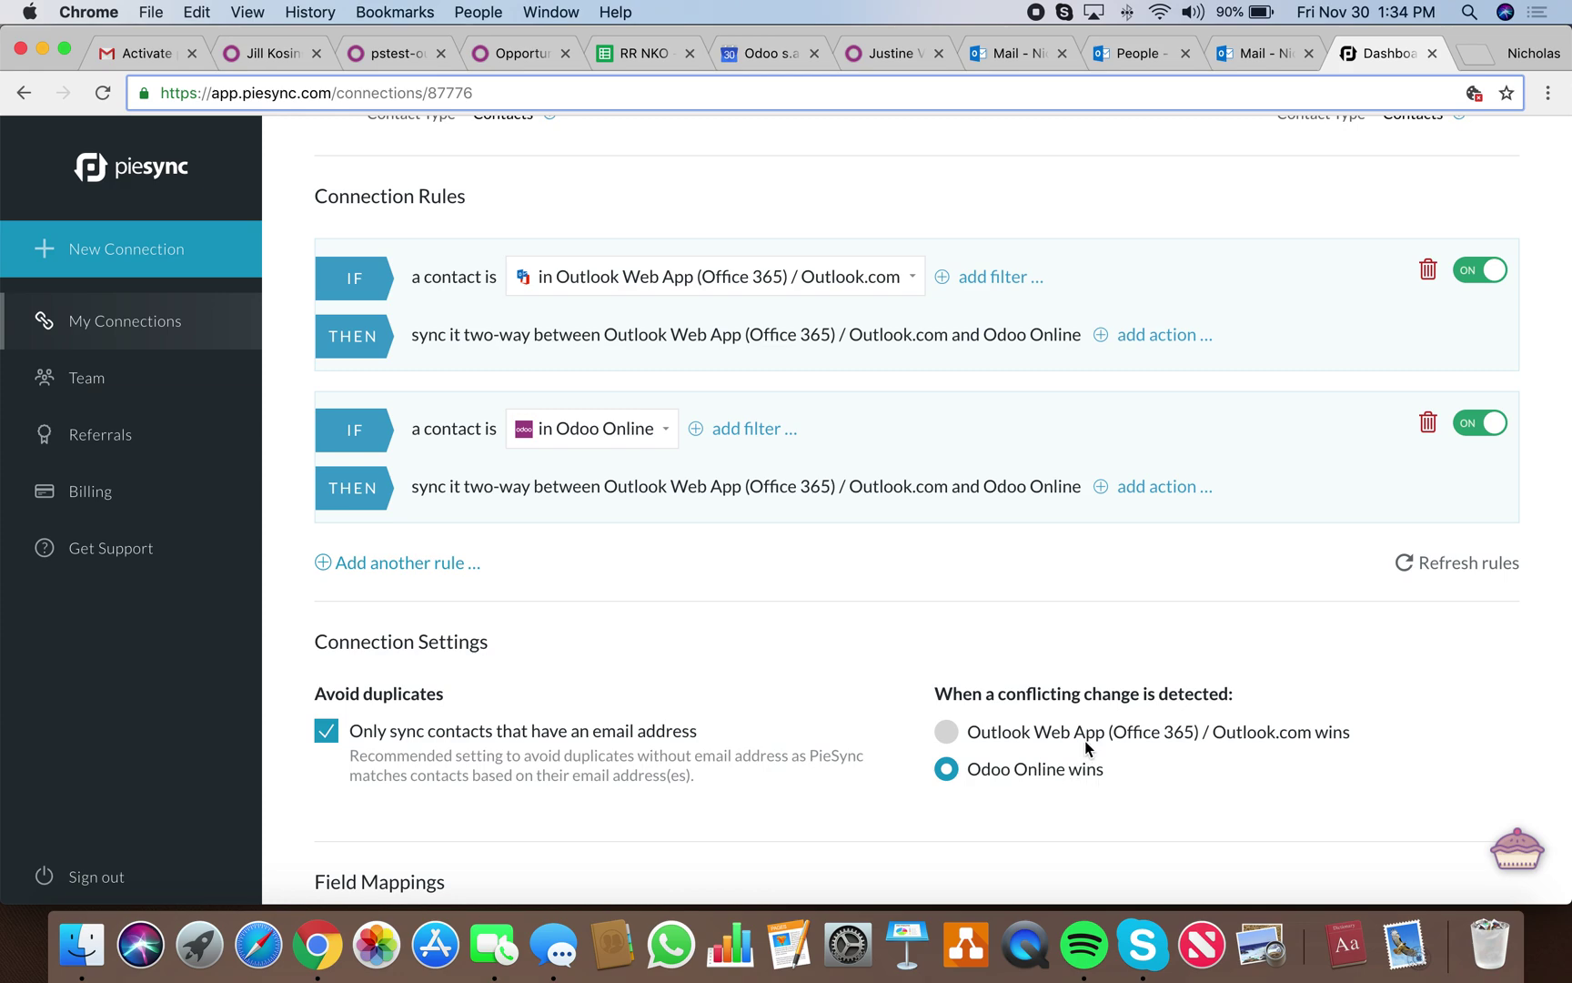
pyautogui.scroll(-6, 1085, 741)
pyautogui.scroll(-6, 1084, 741)
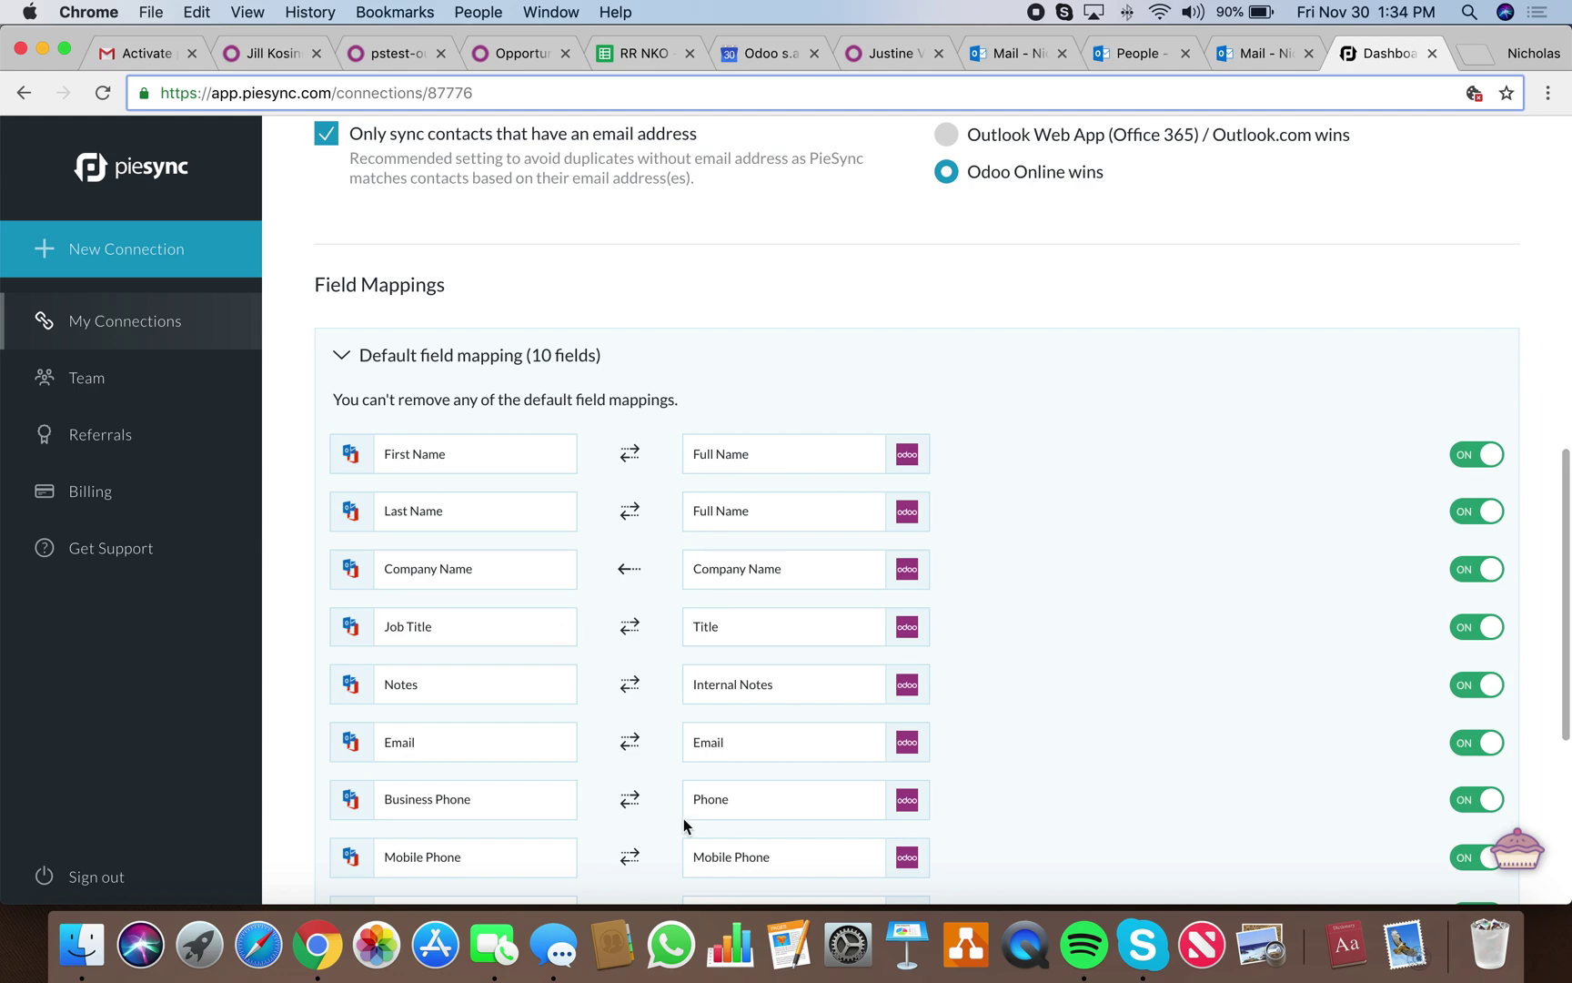
pyautogui.scroll(-4, 837, 676)
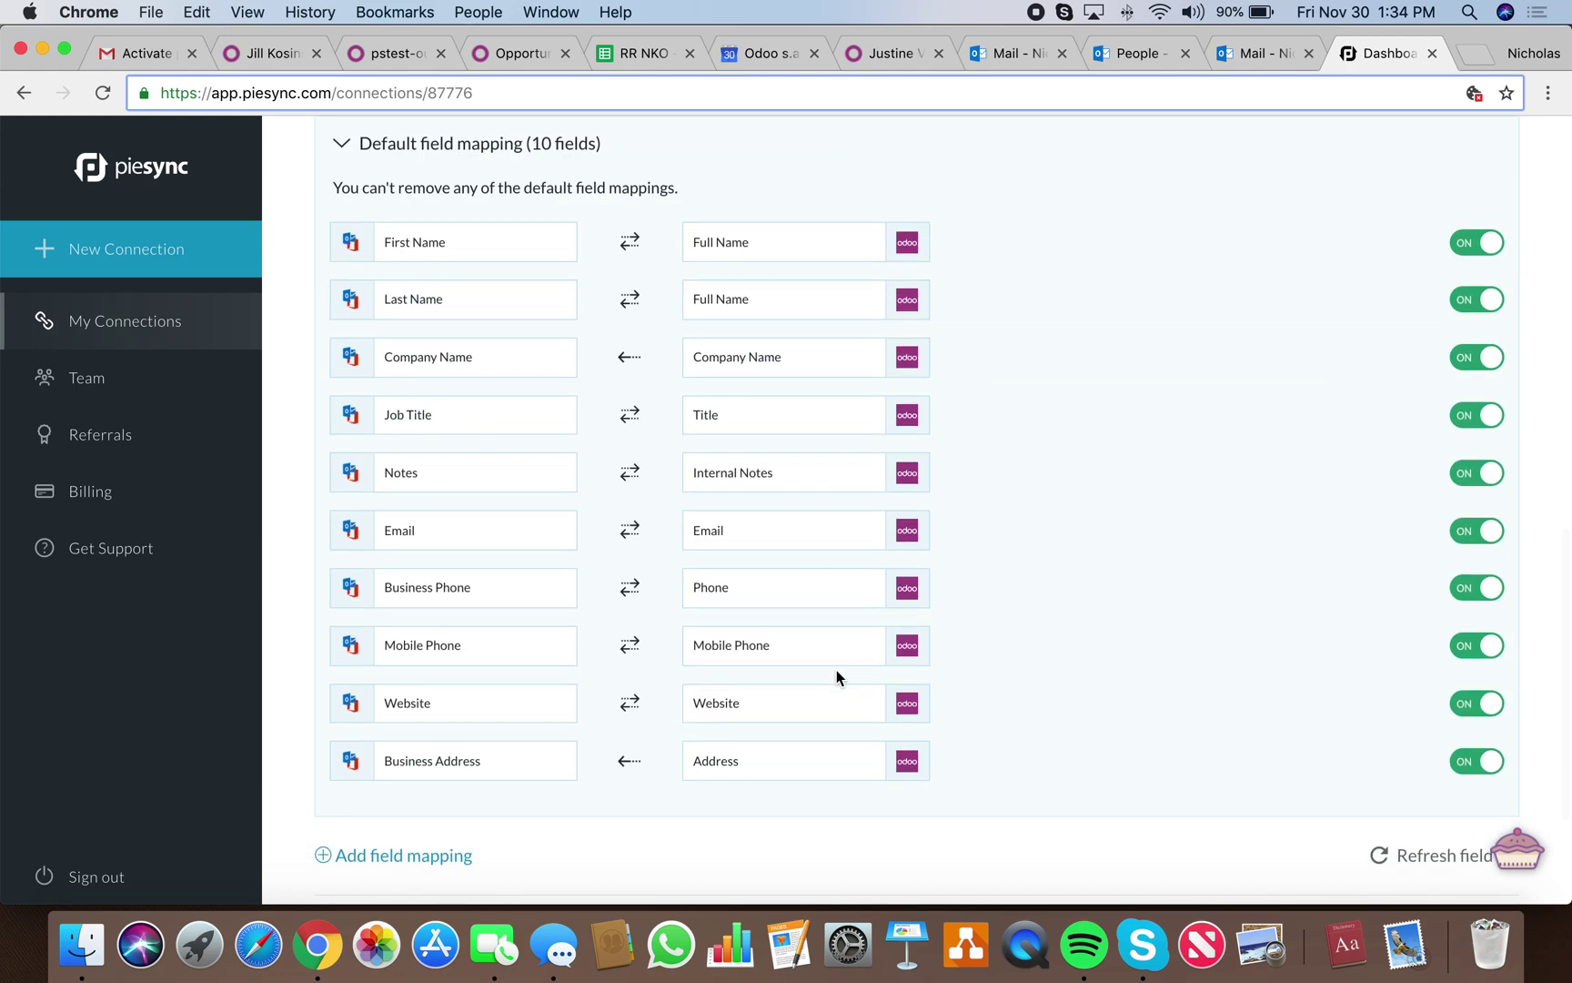
pyautogui.scroll(-2, 1479, 628)
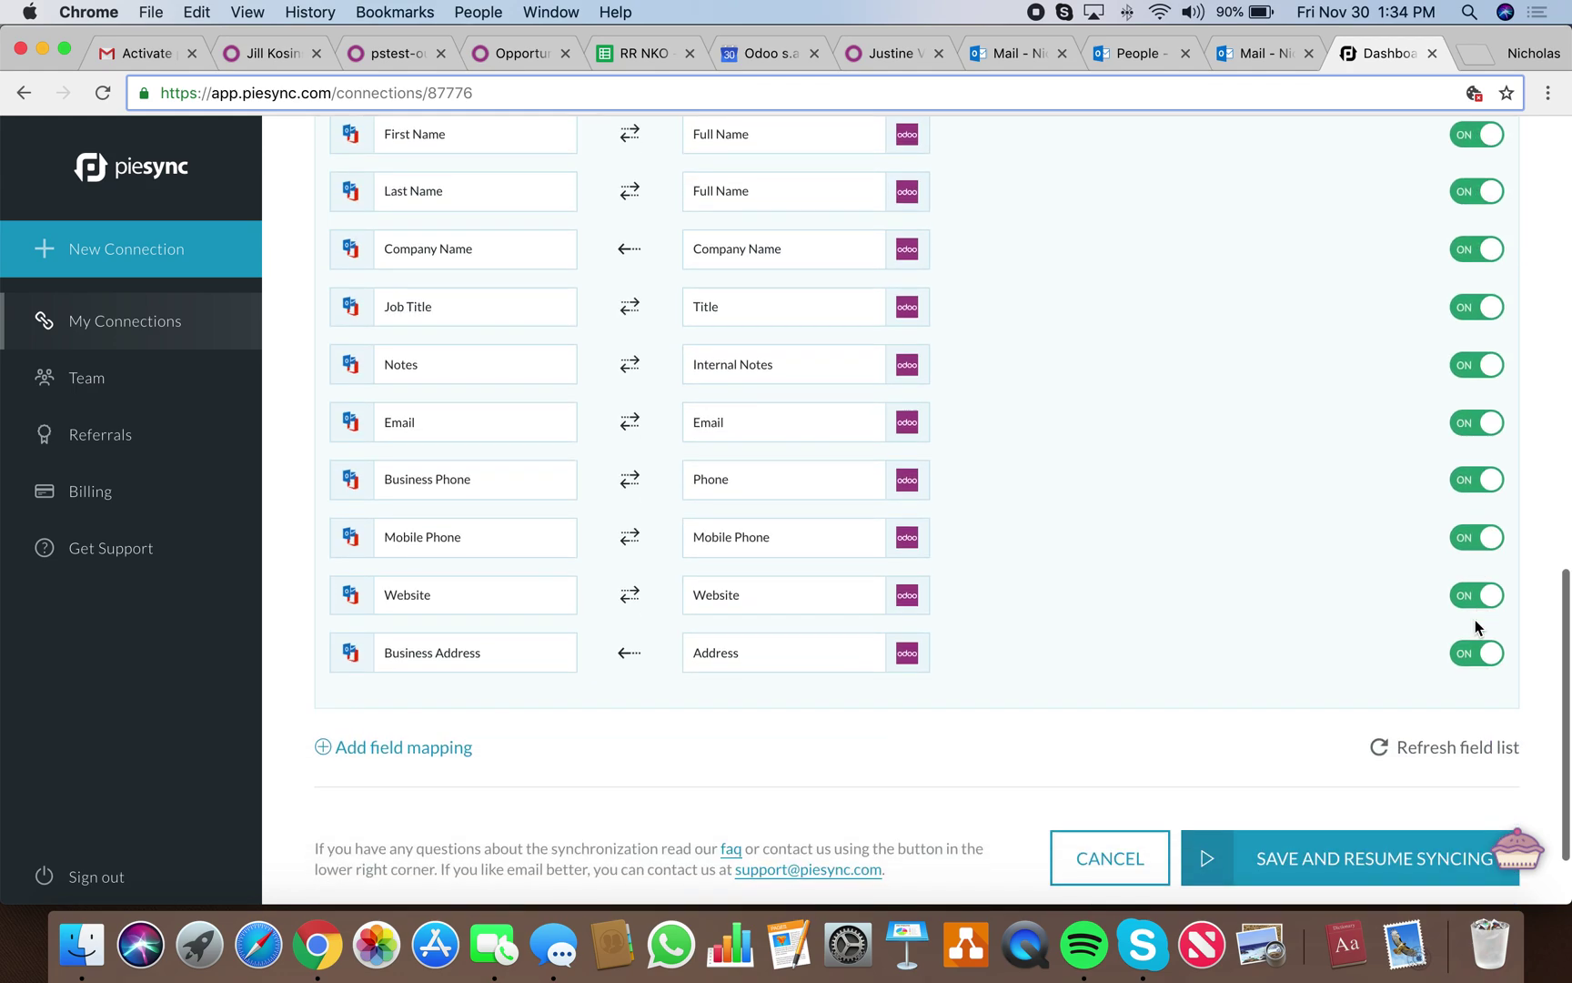
# Add a trial field mapping with Outlook's Manager field, leaving the Odoo field unset.
pyautogui.click(428, 747)
pyautogui.click(432, 754)
pyautogui.scroll(-2, 468, 819)
pyautogui.click(474, 789)
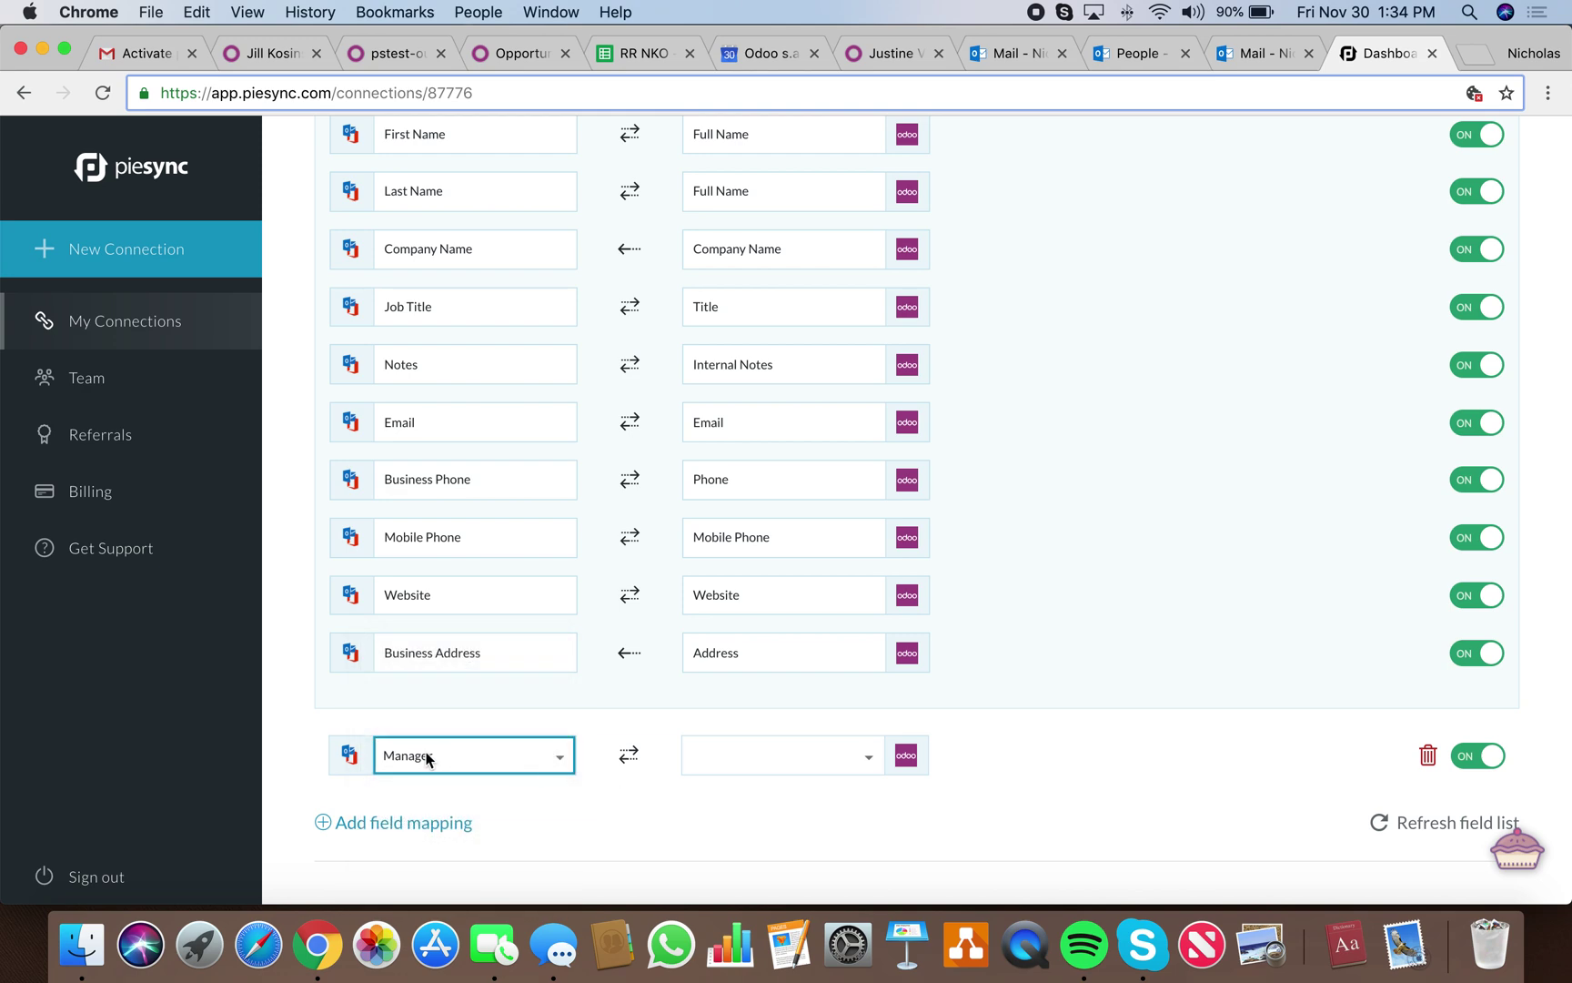
pyautogui.click(715, 758)
pyautogui.moveTo(825, 893)
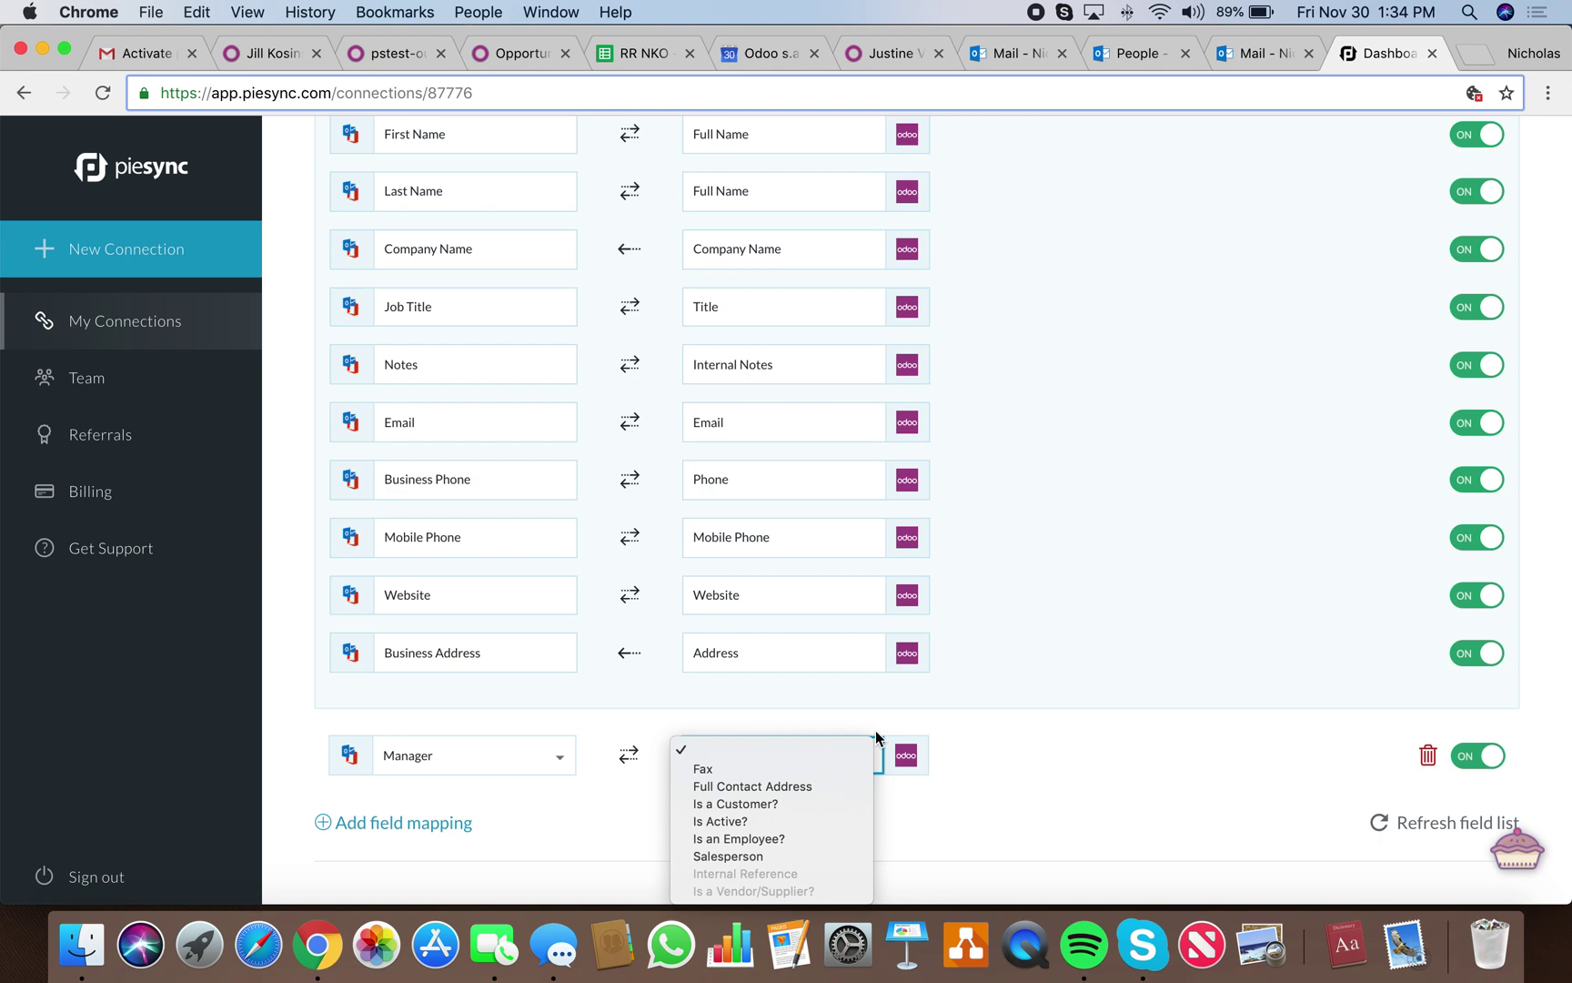
pyautogui.click(1136, 743)
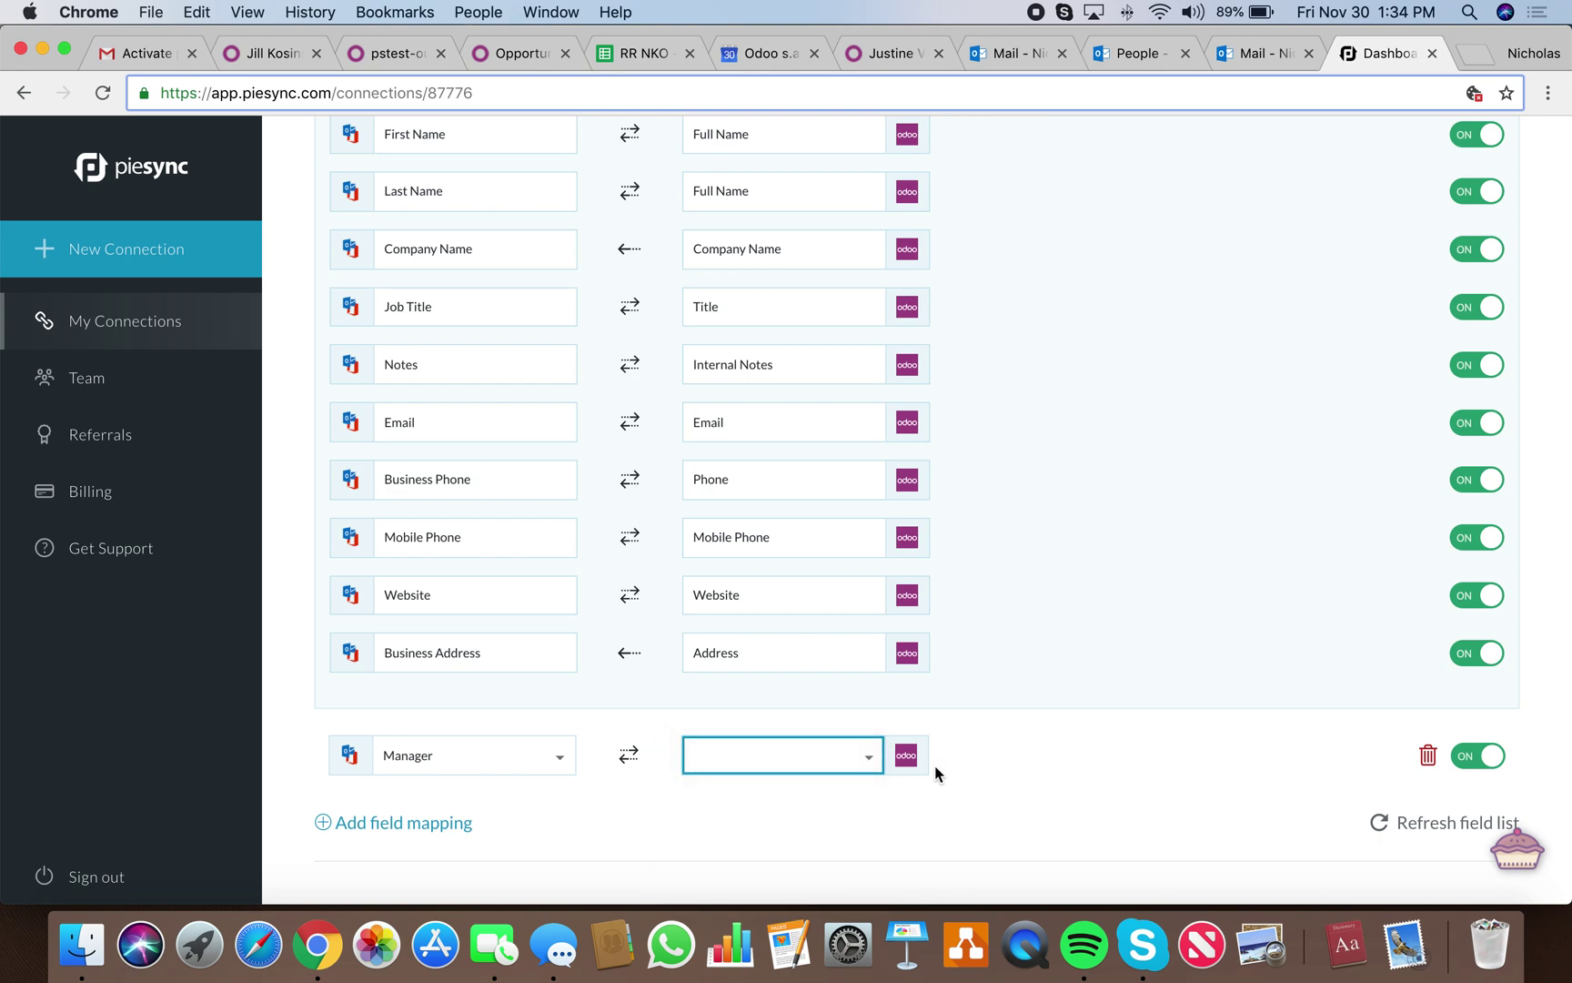
# Delete the Manager mapping row and save with SAVE AND RESUME SYNCING.
pyautogui.click(1427, 753)
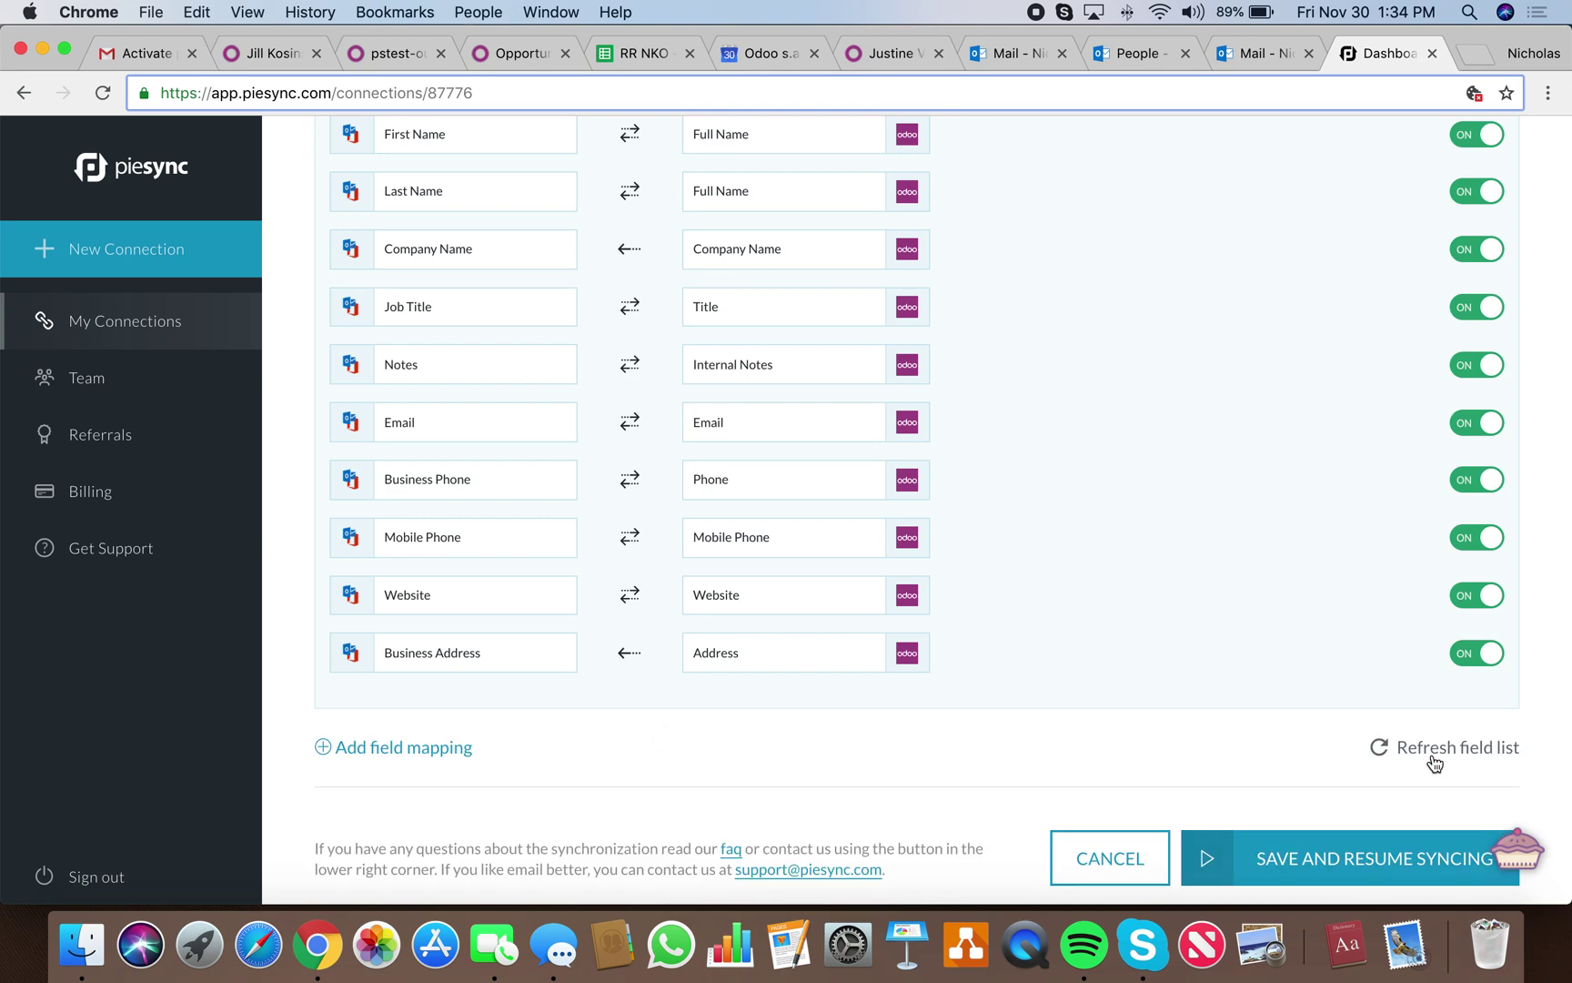
pyautogui.scroll(-2, 1430, 750)
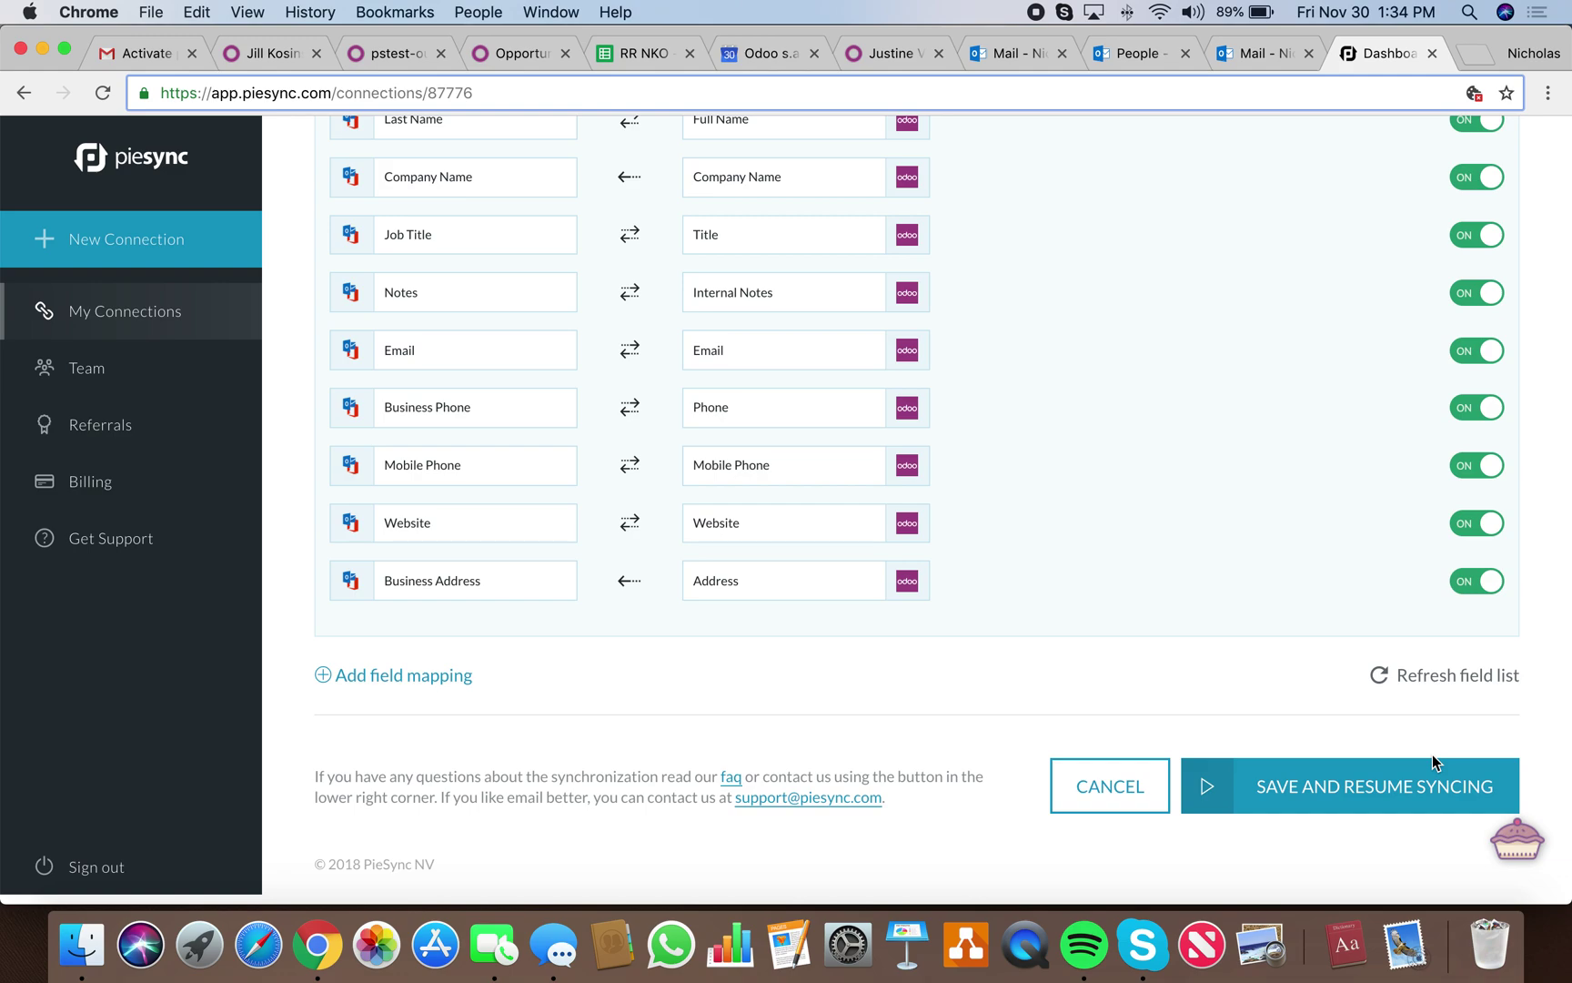
pyautogui.click(1434, 765)
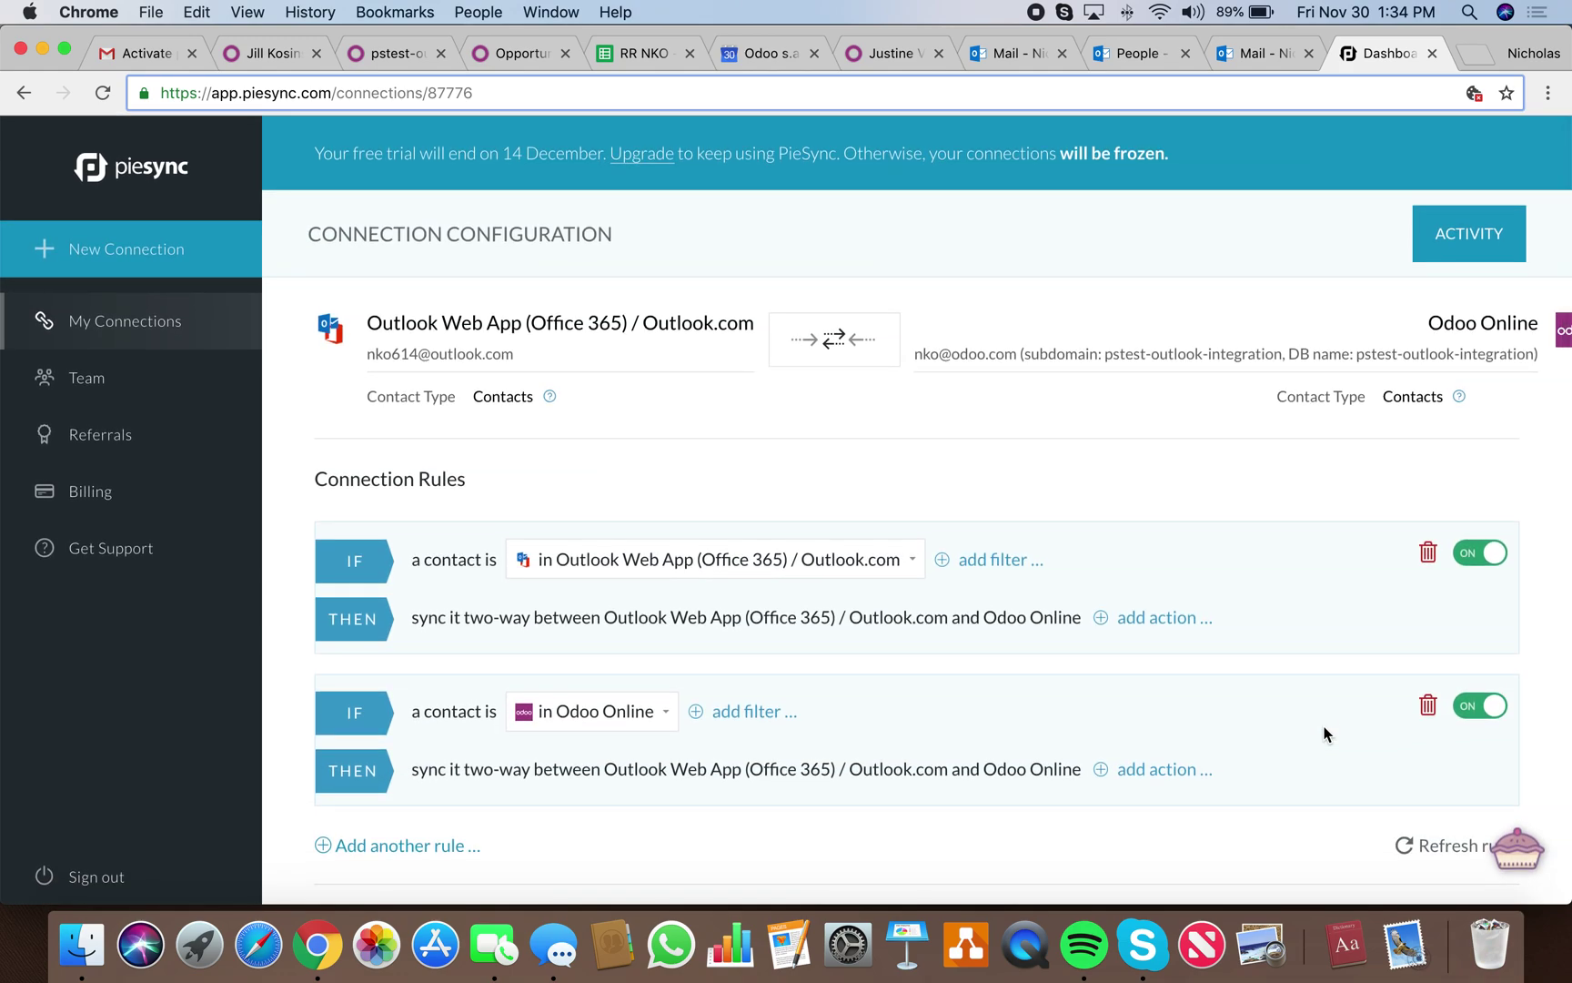